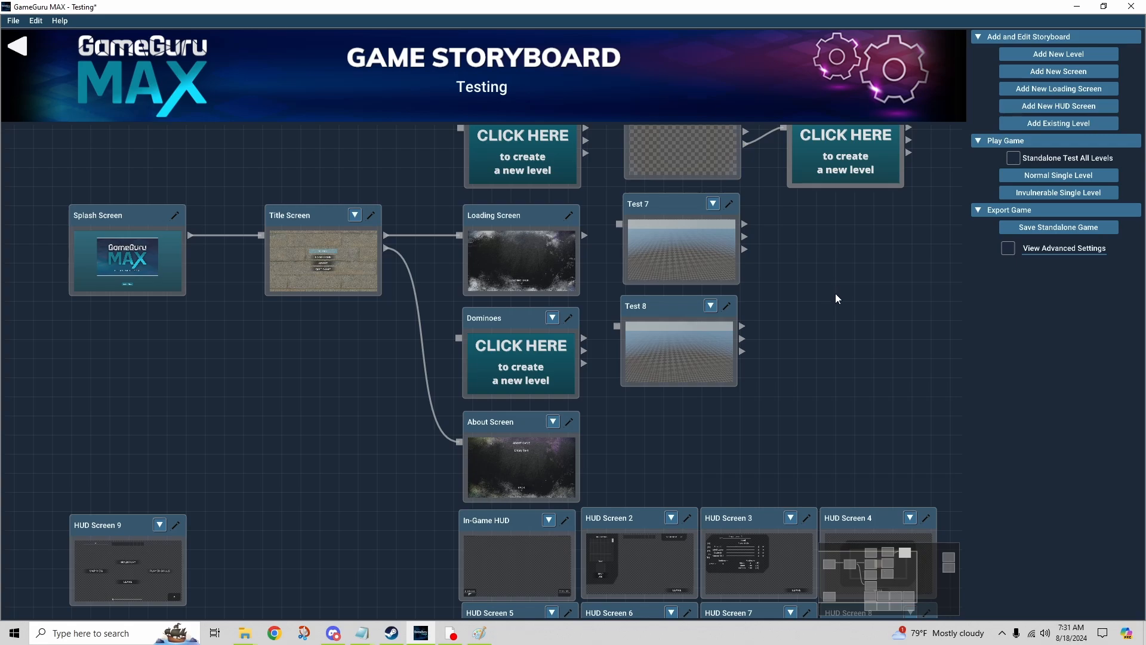
Step: Move the CoinPush level beside Tower Defense and the Dominoes level beside the Test 7 and Test 8 levels
right_drag(833, 292, 834, 352)
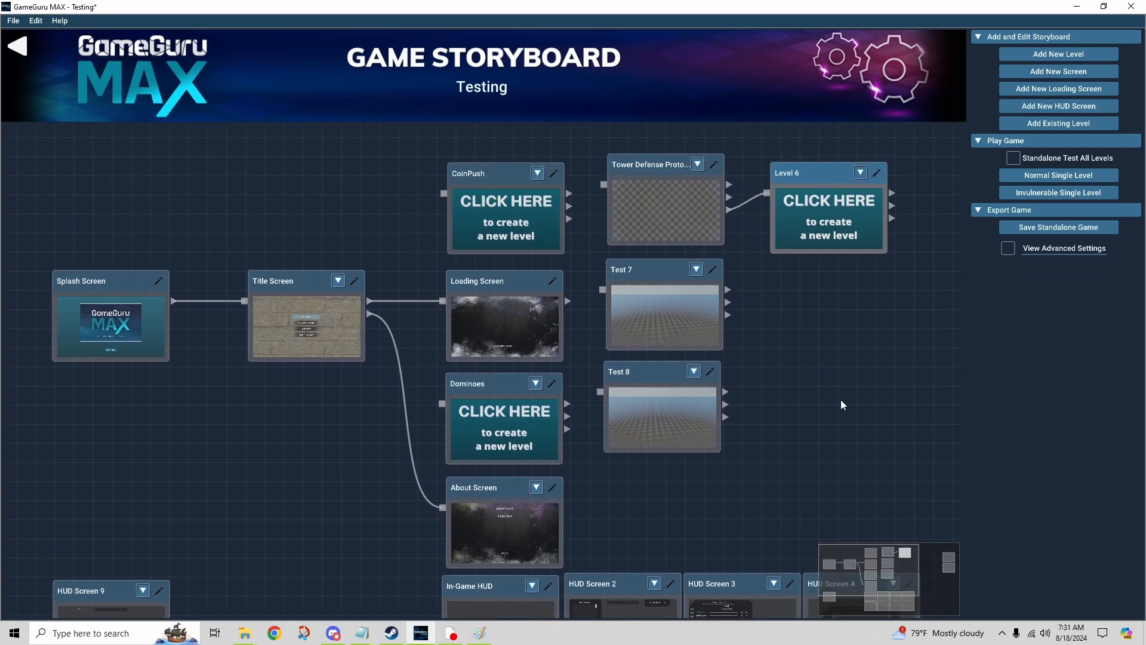
mouse_move(863, 316)
right_down()
mouse_move(865, 295)
mouse_move(878, 325)
right_up()
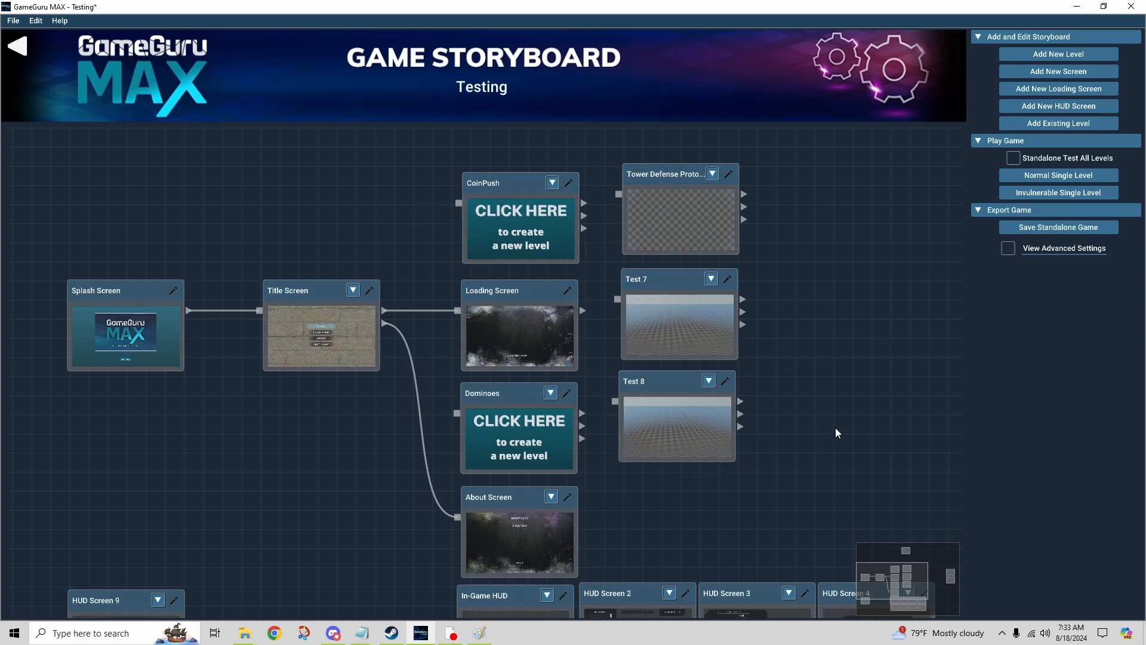
drag(485, 414, 834, 409)
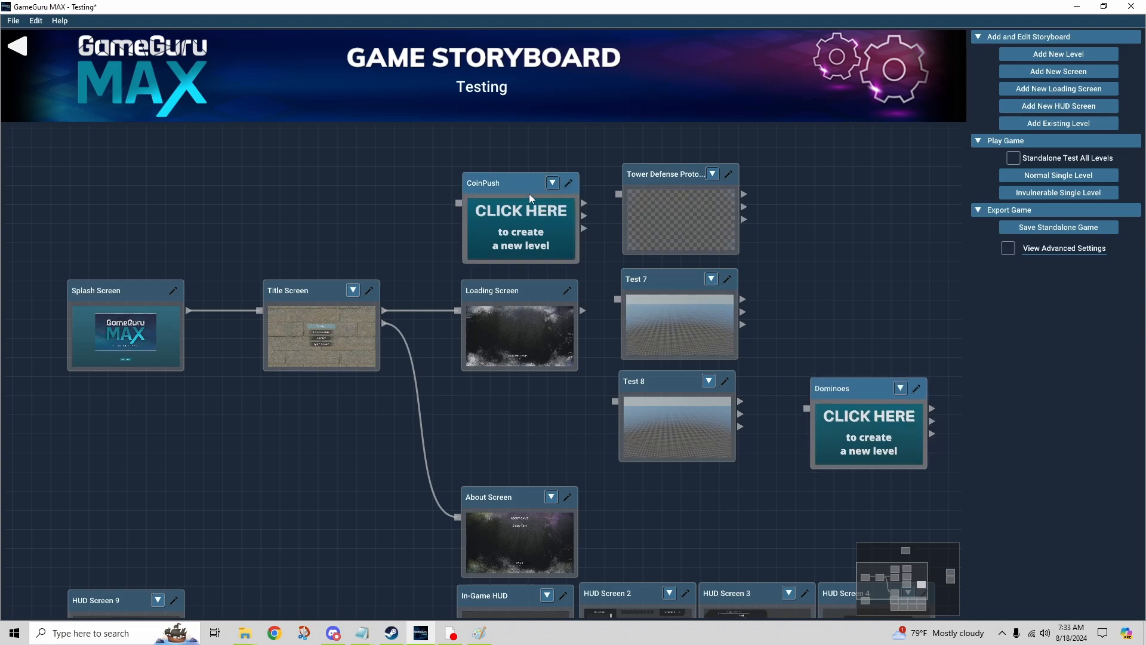
drag(529, 194, 829, 173)
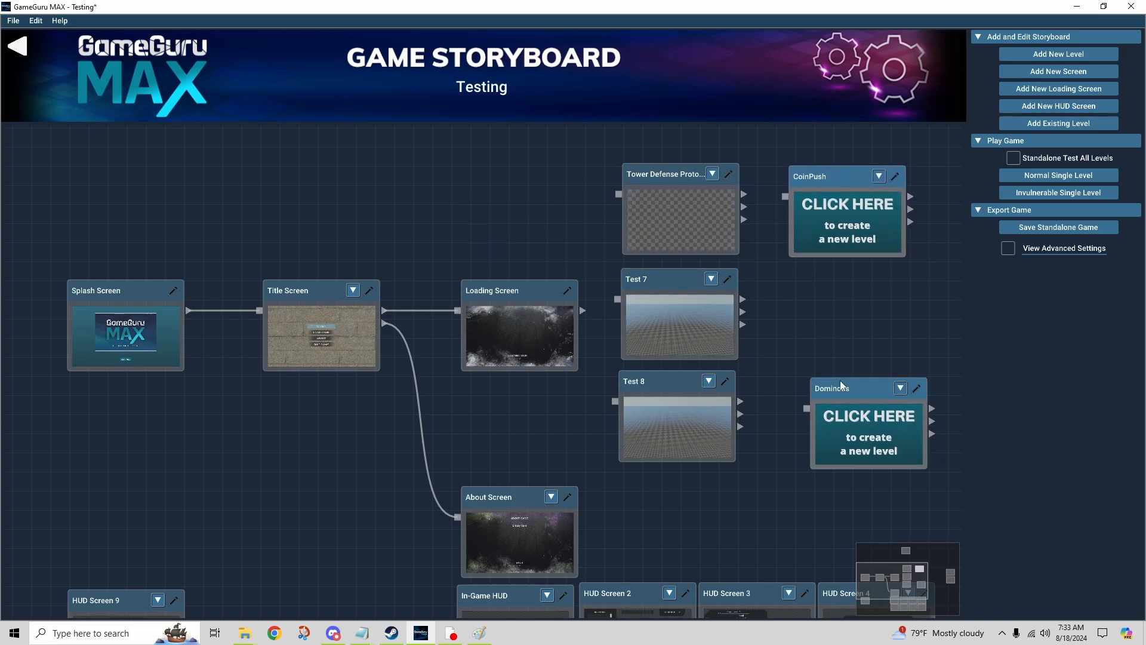
drag(840, 387, 825, 324)
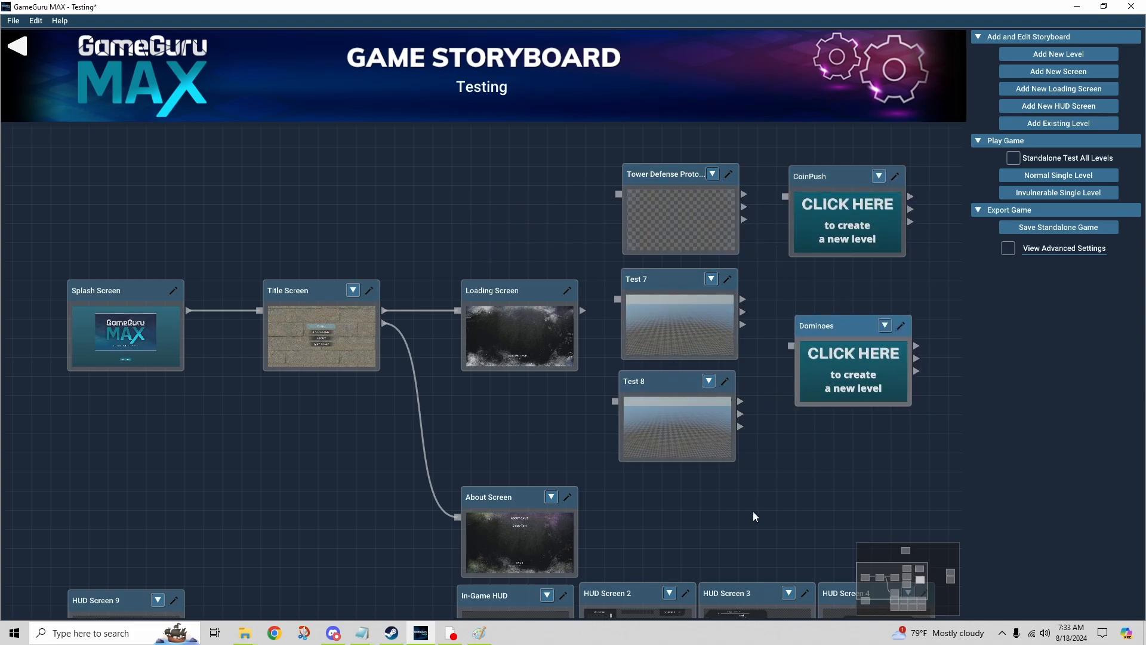
Step: Connect the Loading Screen's load level output to the Tower Defense level, and try linking that level's win output to Test 7
middle_drag(753, 512, 748, 415)
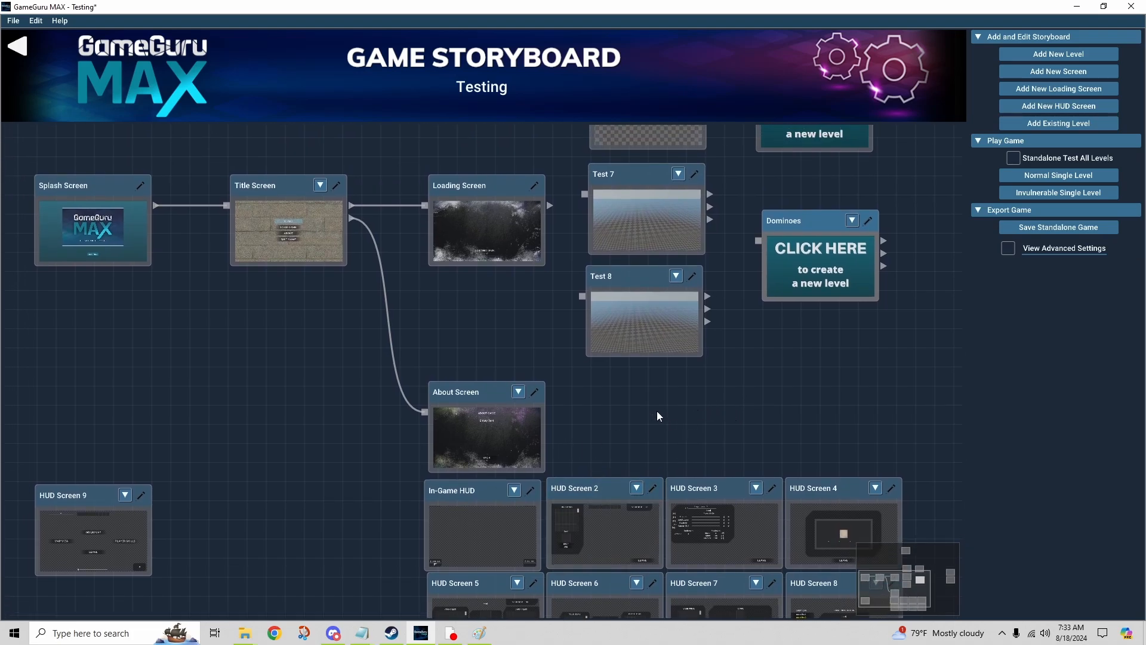
middle_drag(658, 412, 653, 472)
middle_drag(541, 393, 559, 432)
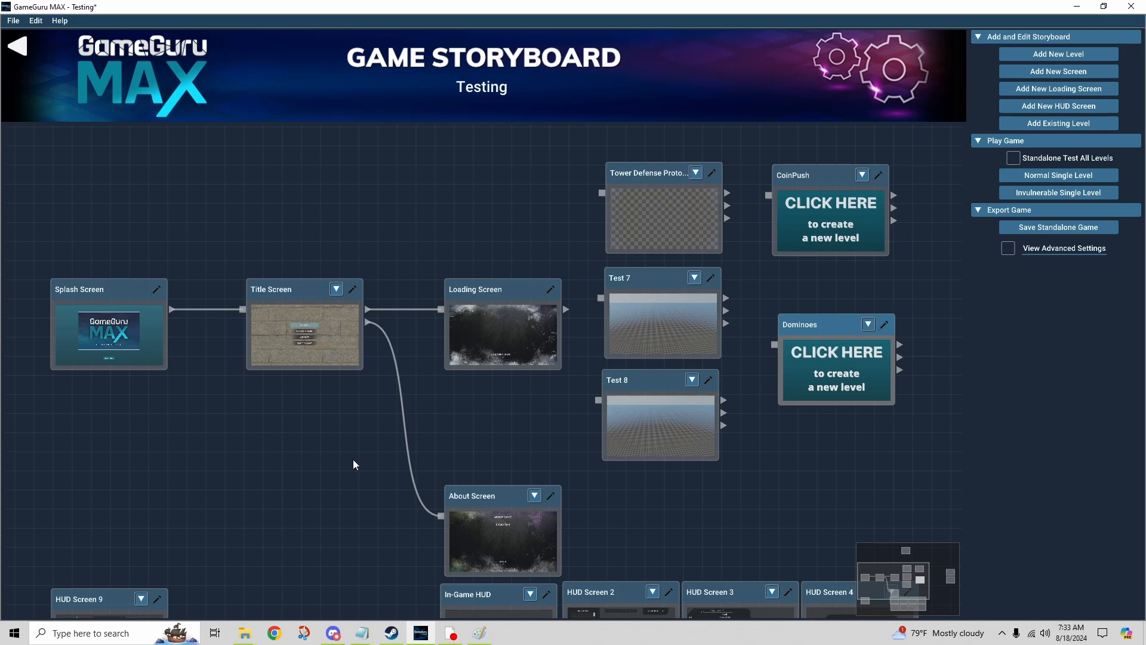
middle_drag(353, 459, 412, 413)
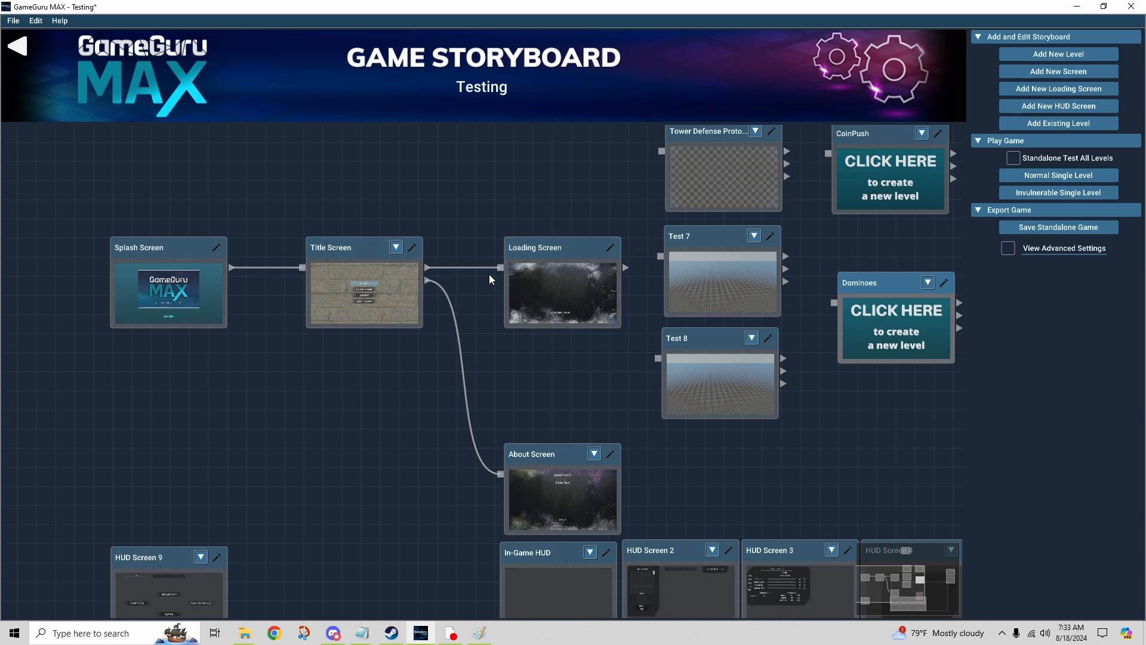
middle_drag(572, 367, 448, 432)
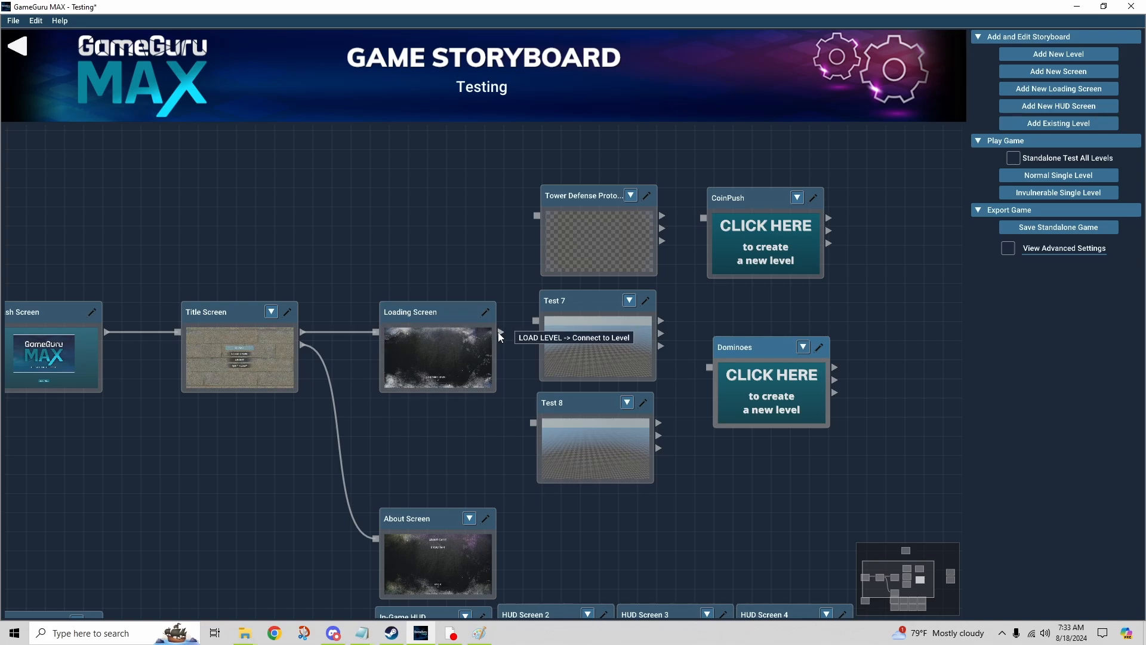
drag(499, 332, 536, 216)
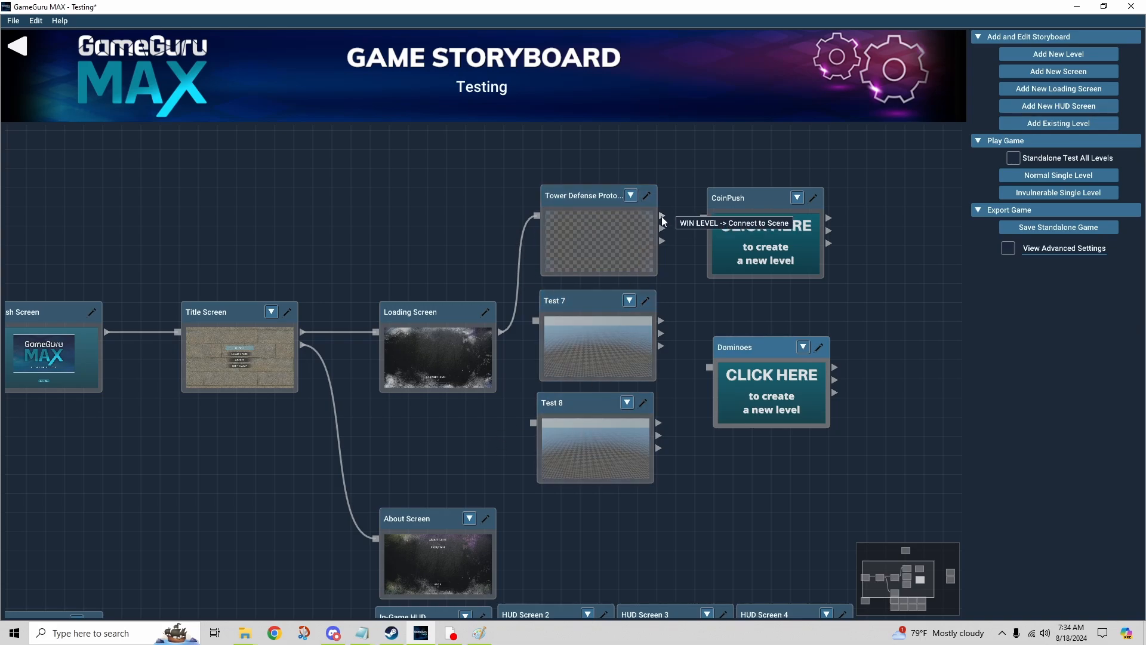
drag(662, 216, 535, 321)
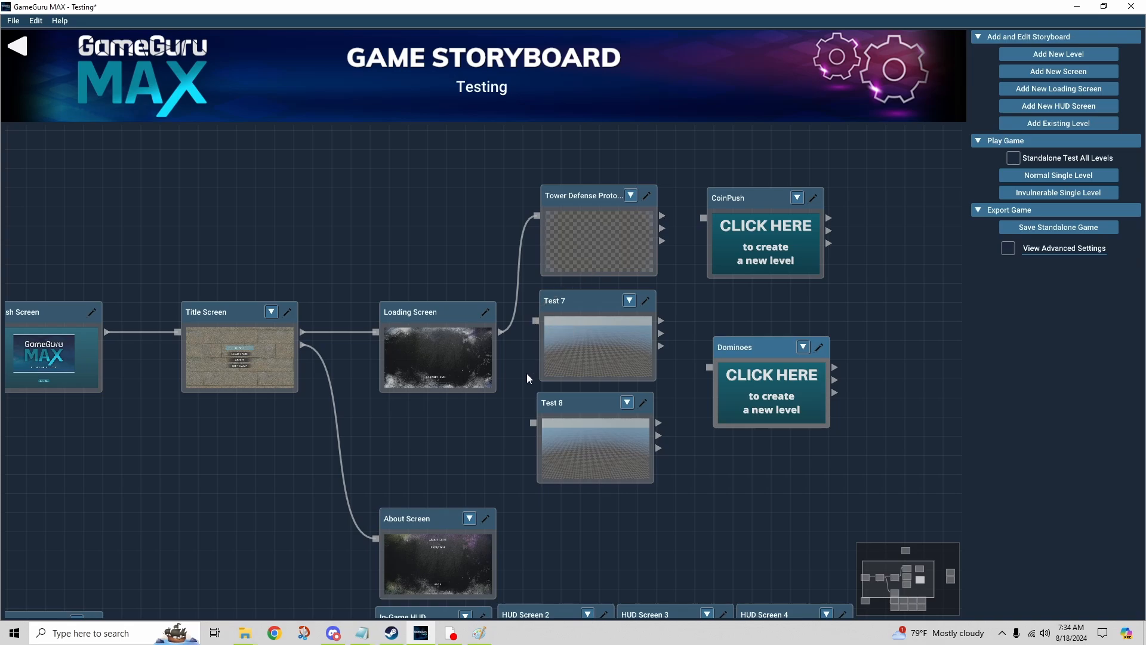
drag(662, 216, 536, 321)
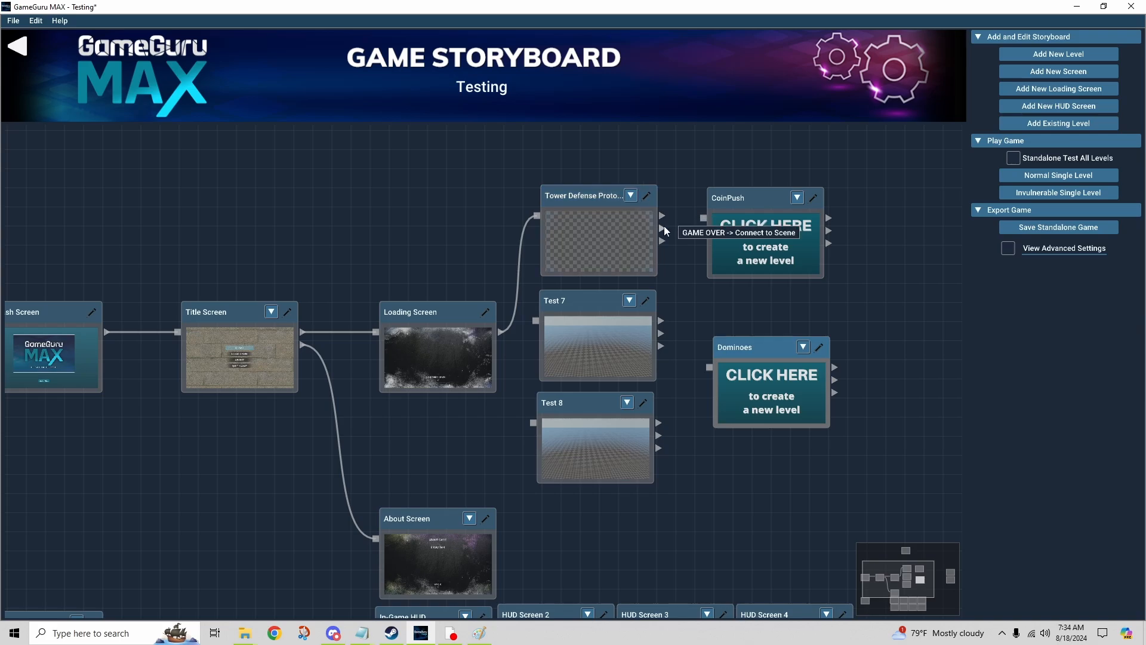
Step: Link Tower Defense's third output to Test 7 and Test 7's third output to Test 8, and remove both links
drag(661, 241, 536, 318)
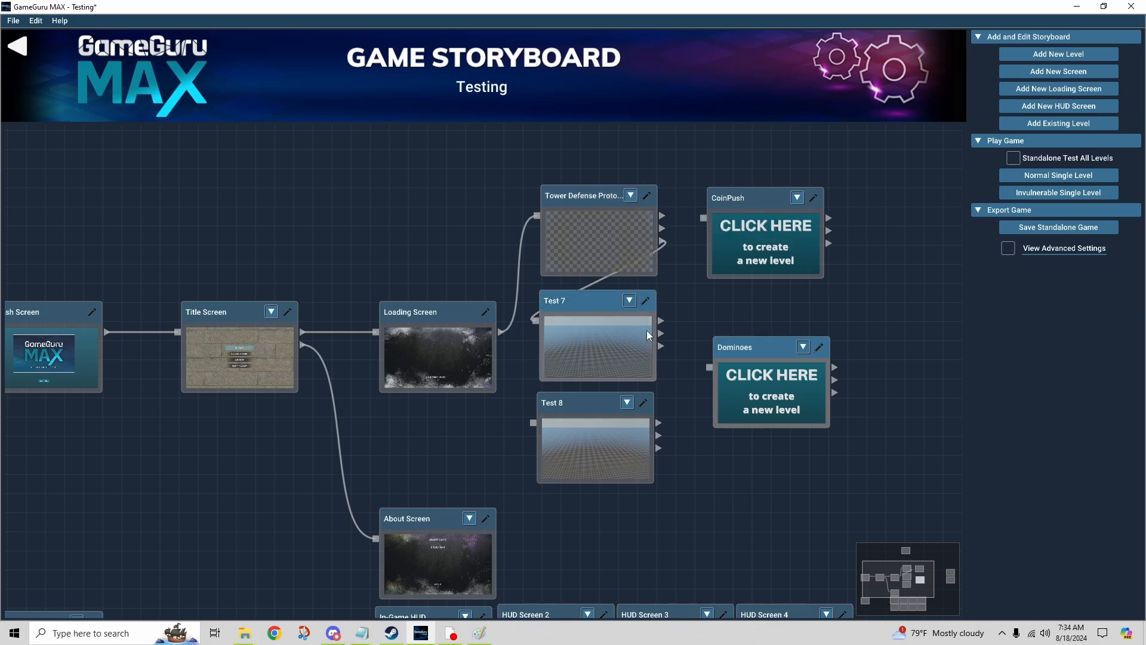
drag(662, 346, 534, 424)
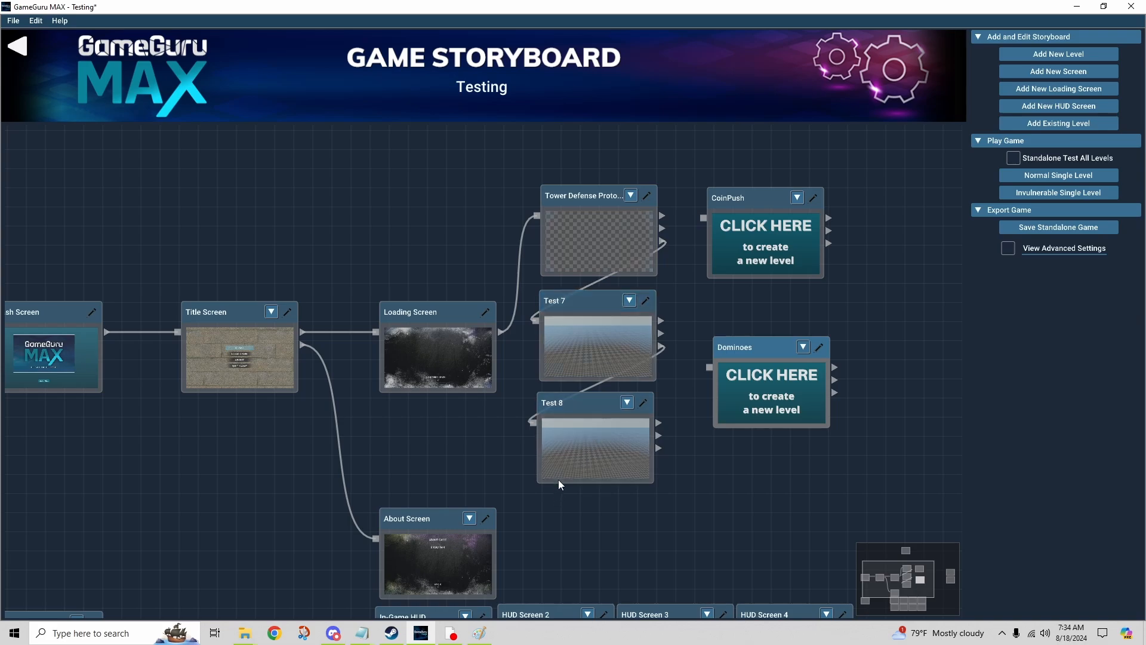
click(536, 321)
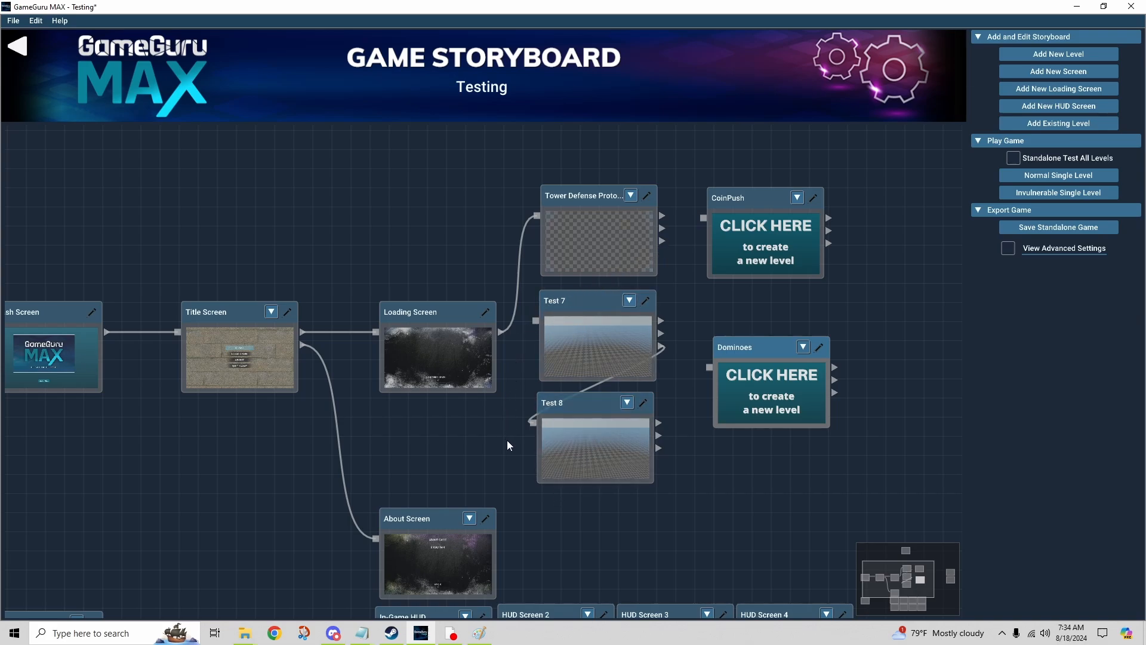
click(535, 424)
Step: Move the About Screen node up, closer beneath the Loading Screen
middle_drag(660, 506, 744, 289)
drag(506, 300, 510, 230)
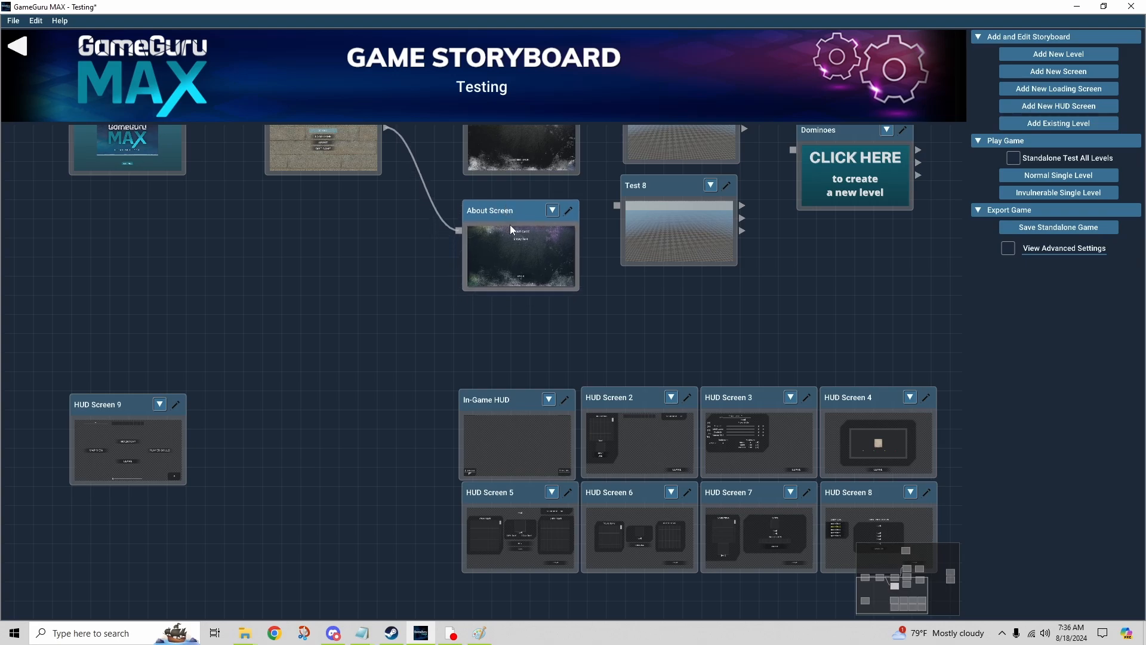
scroll(295, 341, up, 2)
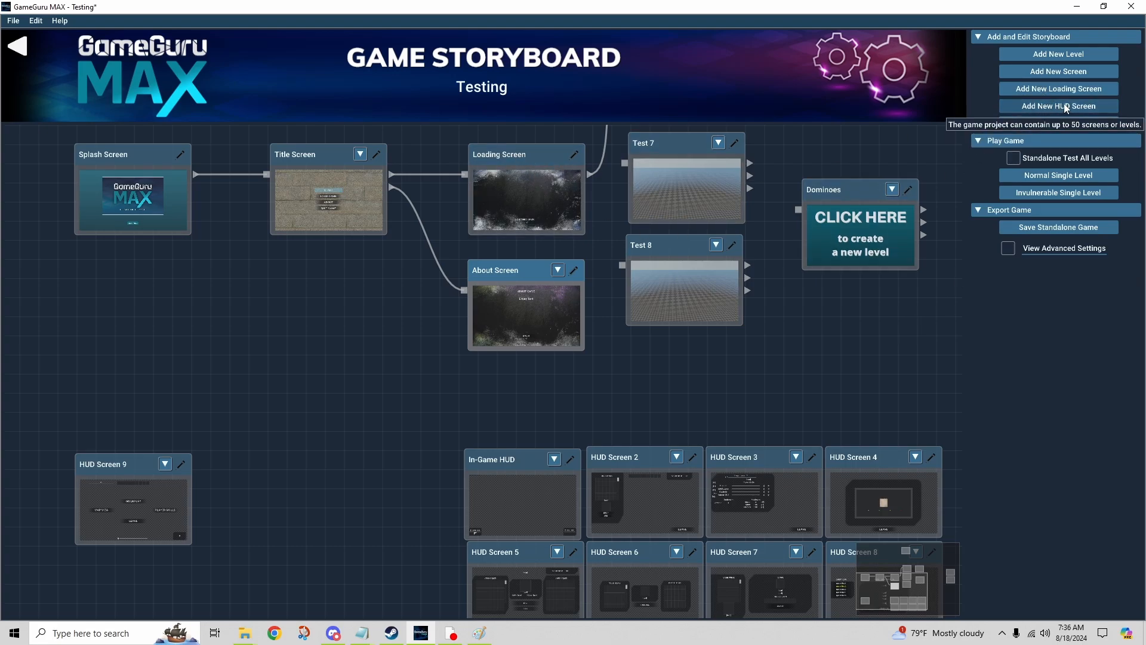
Step: Turn on the advanced storyboard settings and review the additional screens in the storyboard
middle_drag(832, 394, 769, 308)
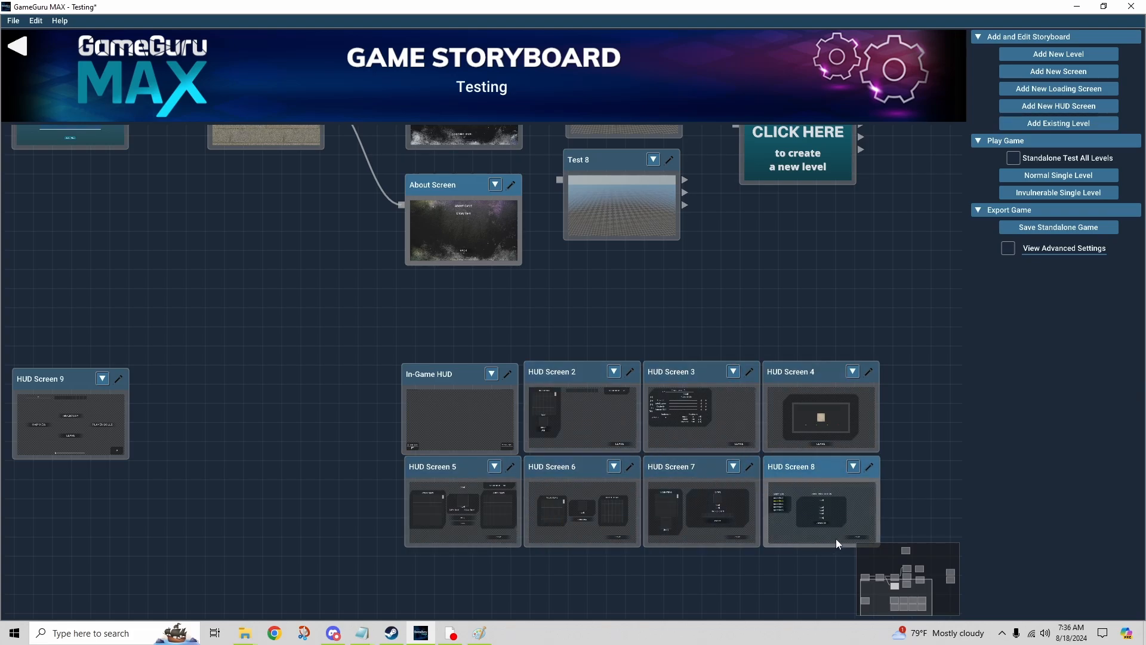
scroll(871, 302, up, 1)
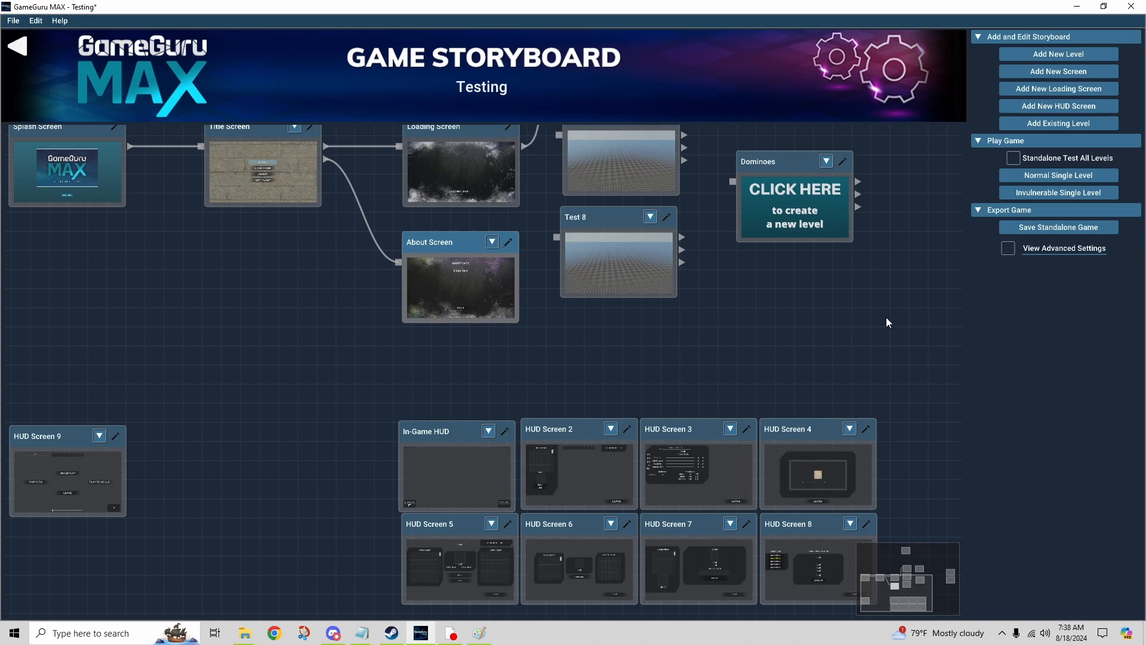
click(1008, 248)
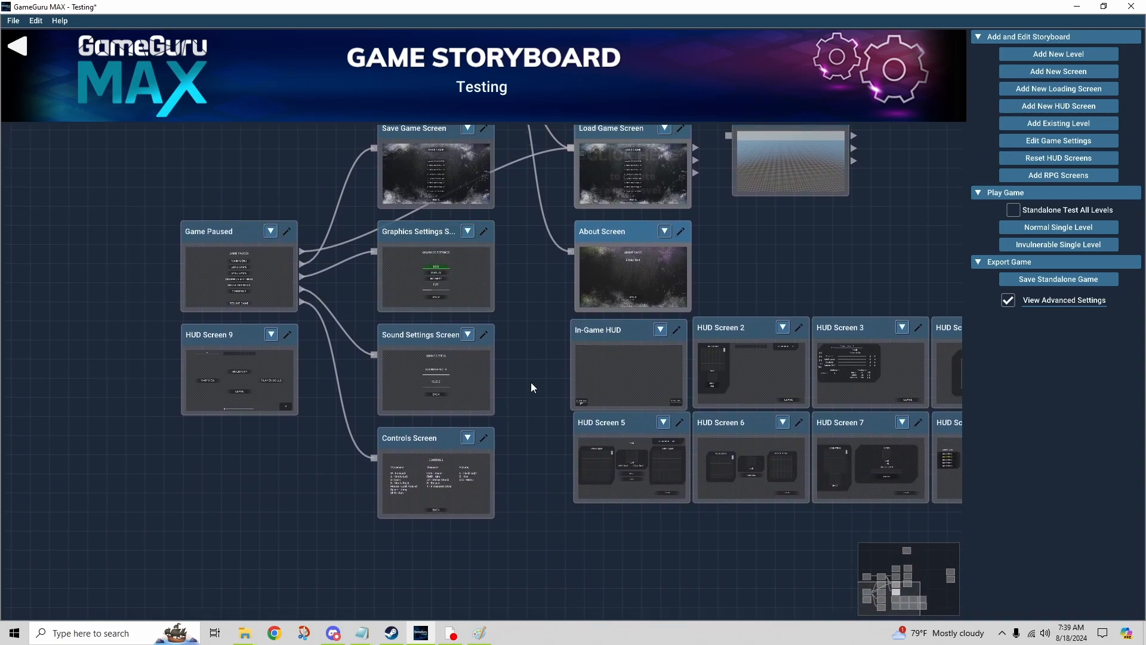
middle_drag(531, 387, 518, 449)
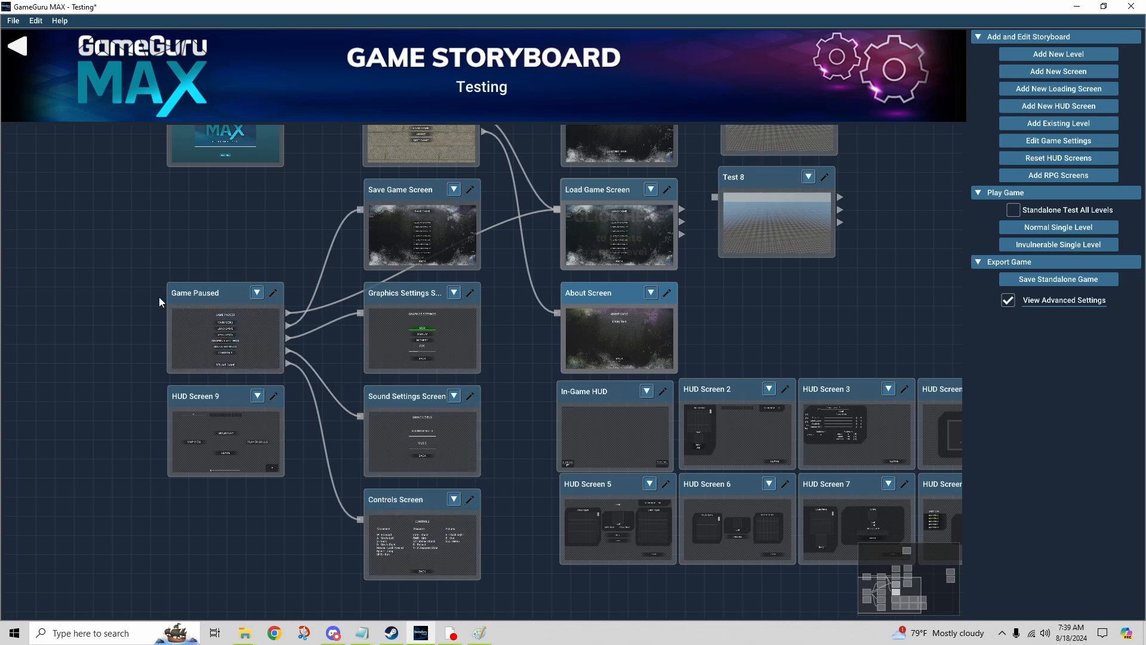
middle_drag(737, 311, 648, 319)
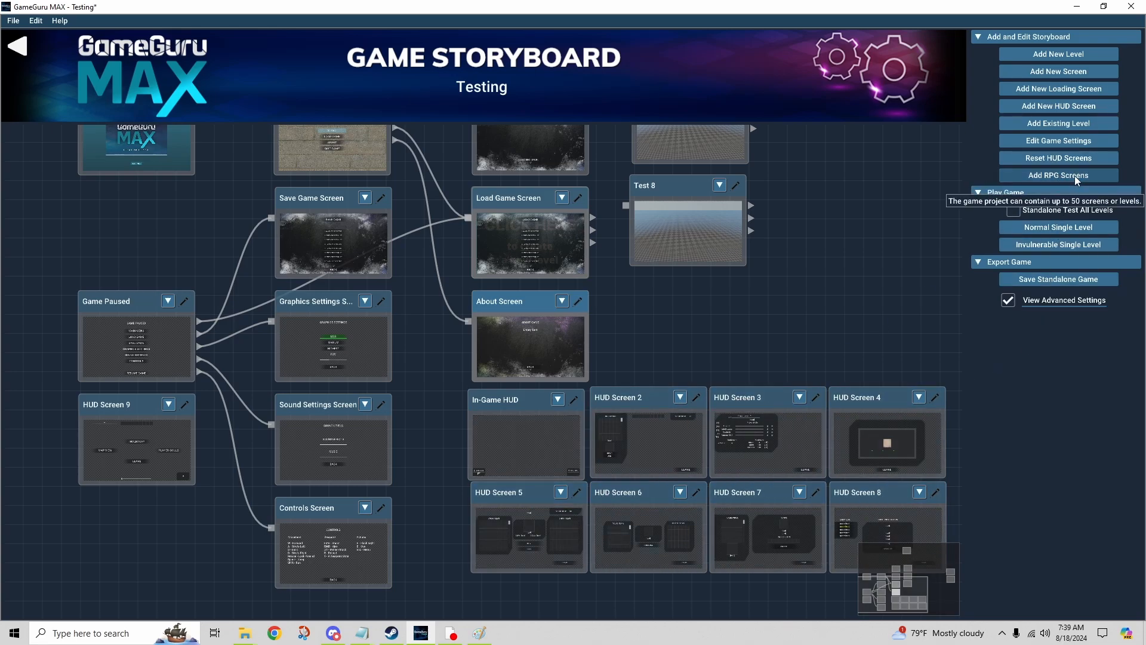
Step: Reset the HUD screens and add the RPG screens to the storyboard again
click(1076, 157)
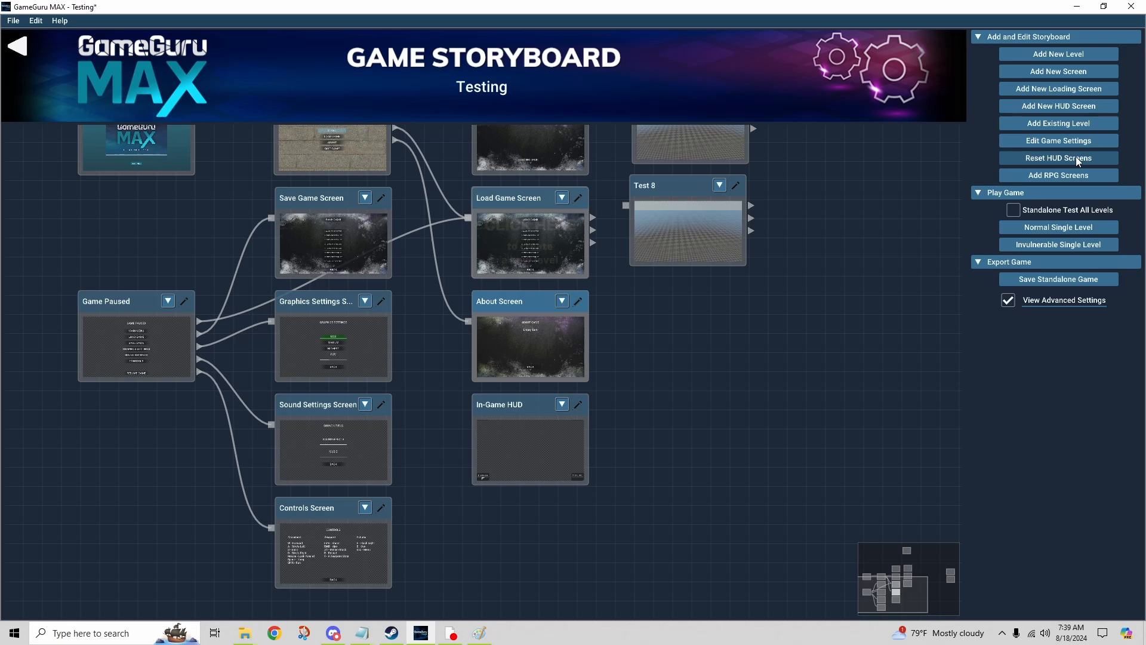
click(1045, 175)
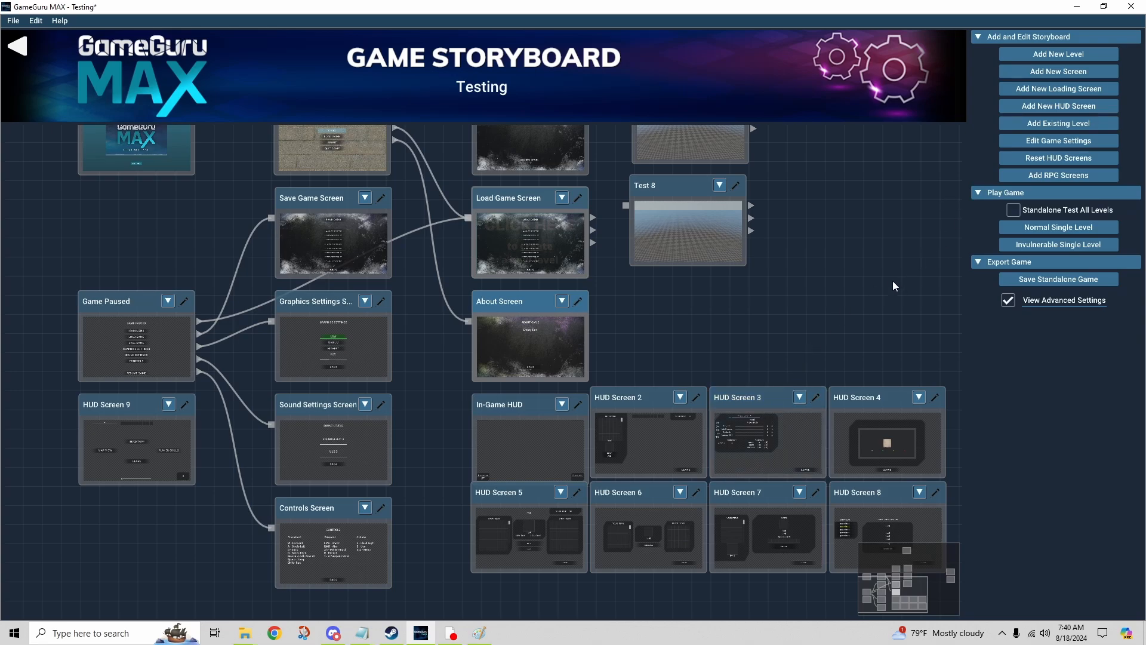
Step: Shift the In-Game HUD node slightly away from HUD Screen 2 and look over the rest of the storyboard
middle_drag(862, 319, 823, 280)
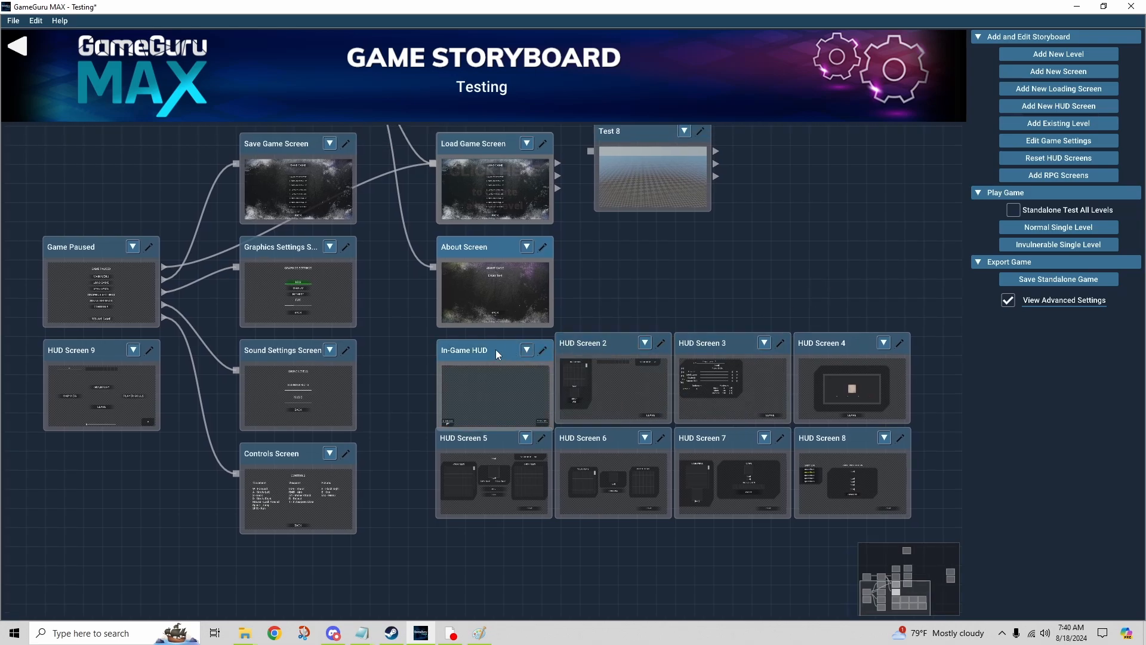
drag(495, 350, 485, 346)
middle_drag(802, 197, 782, 389)
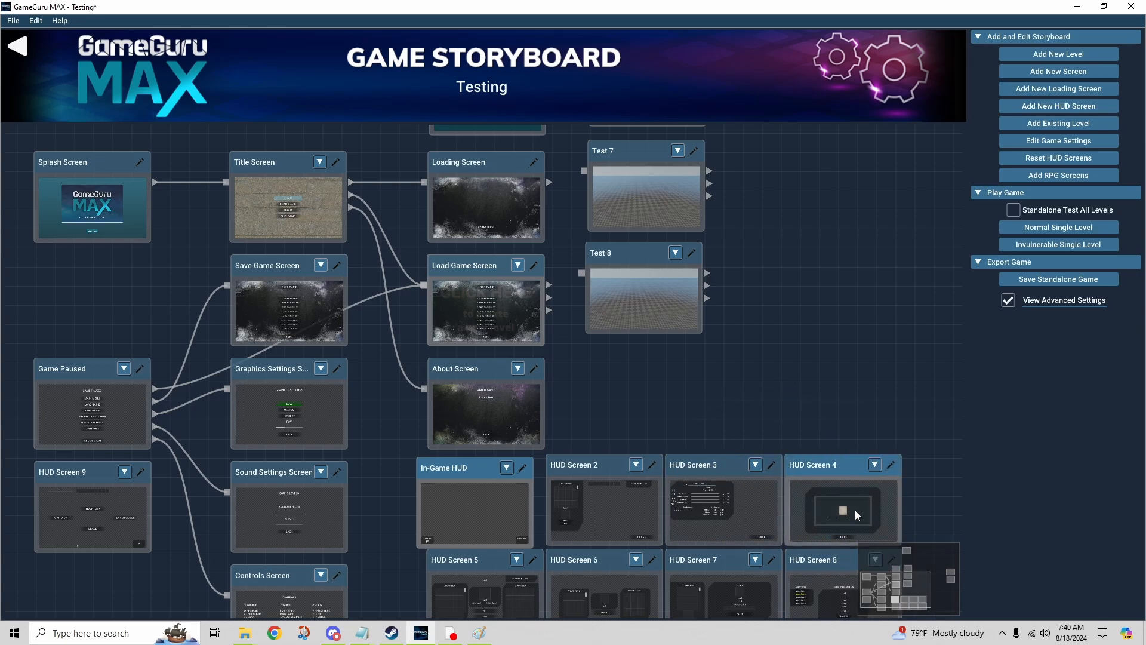
click(935, 559)
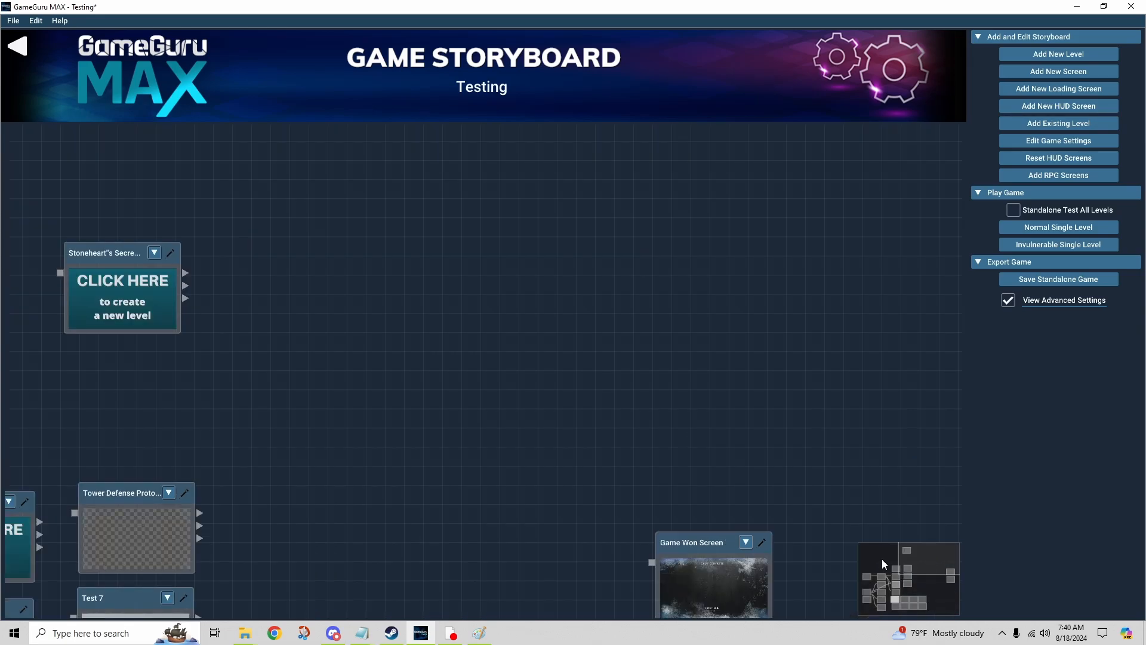
drag(883, 559, 935, 606)
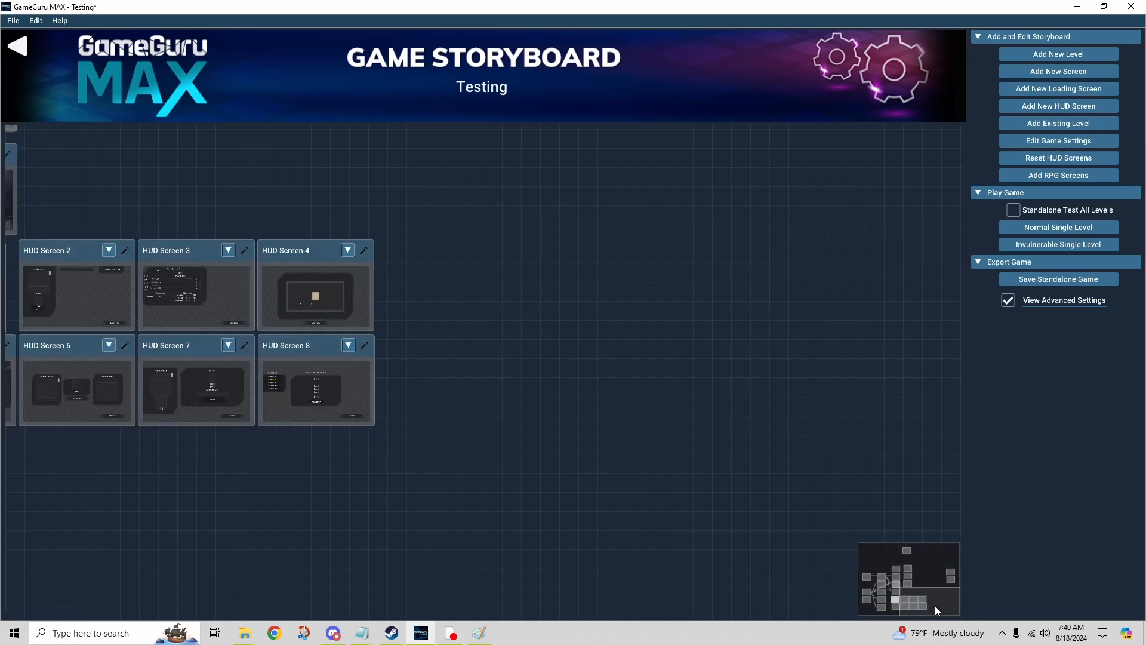
click(869, 583)
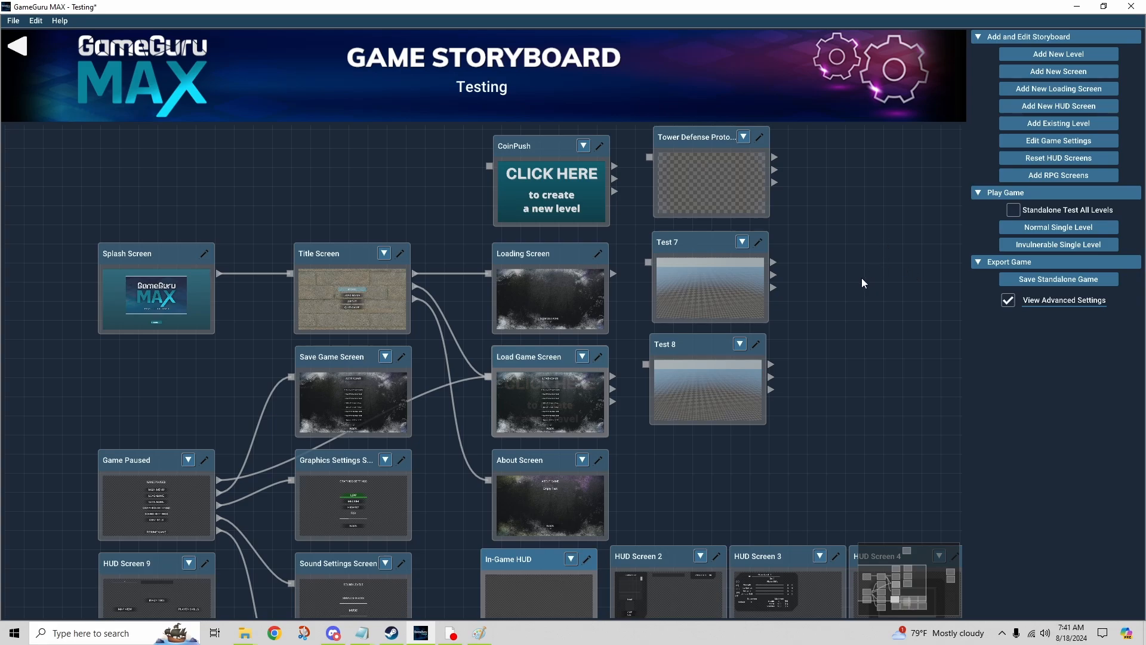
Step: Examine the available project file, editing and help commands
click(12, 21)
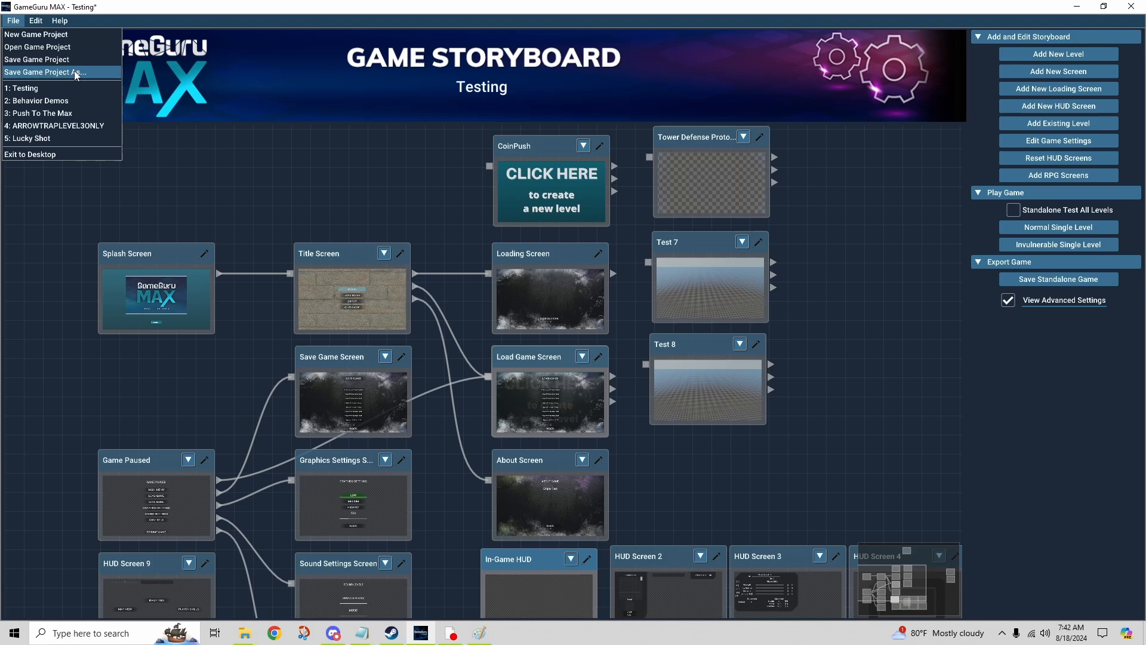
click(243, 159)
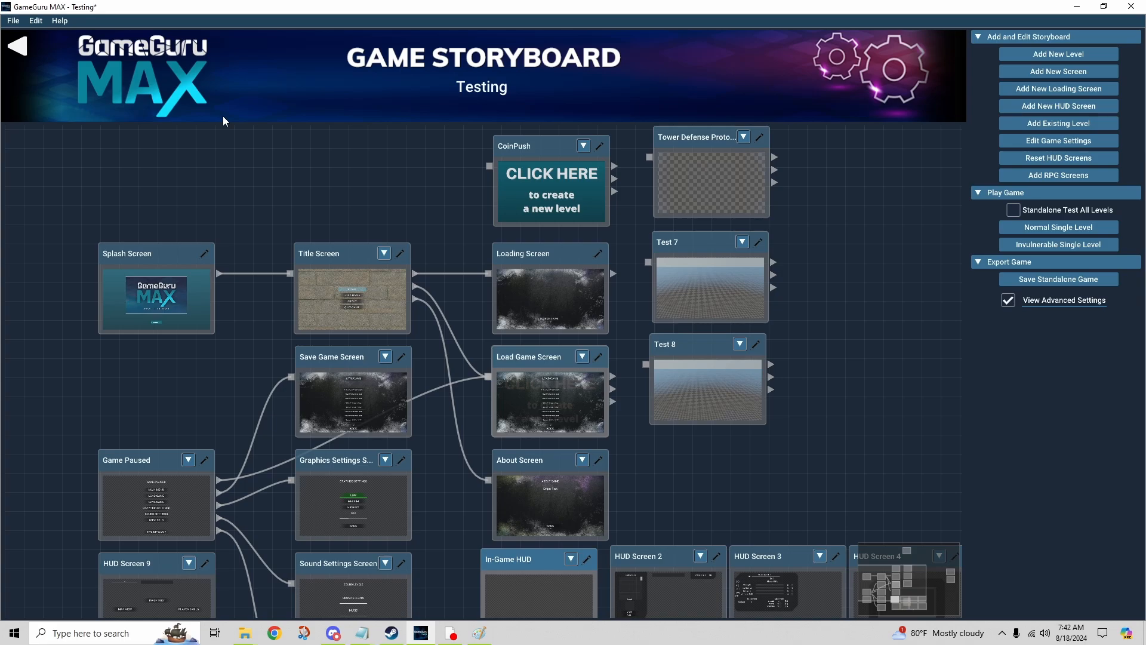
click(16, 21)
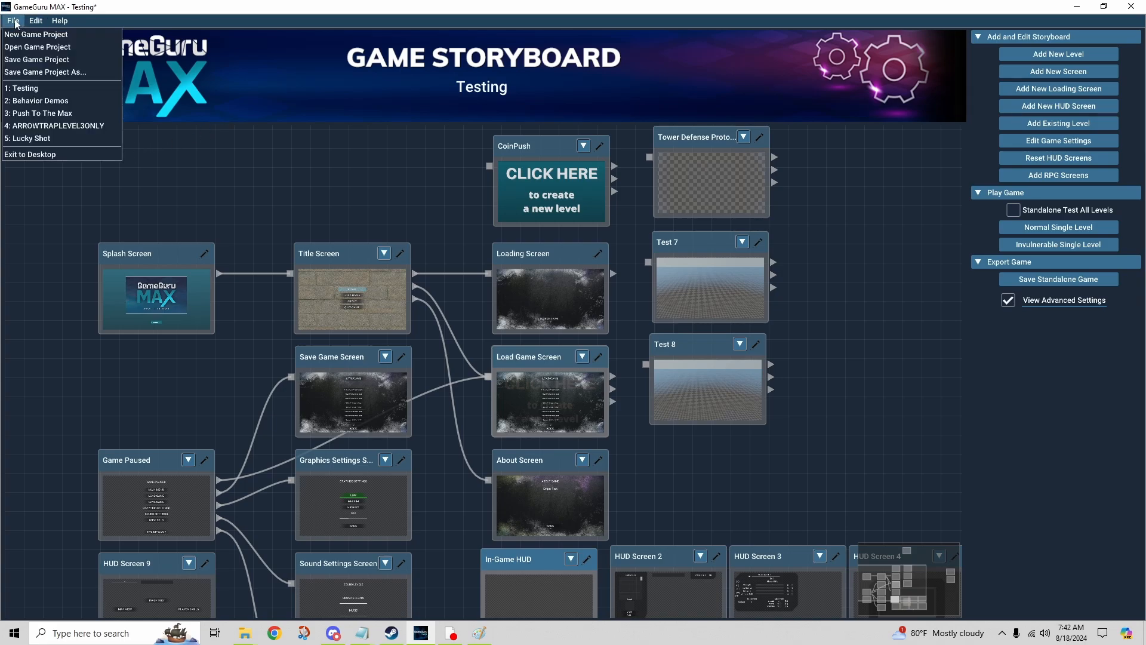
click(56, 21)
click(58, 22)
click(107, 20)
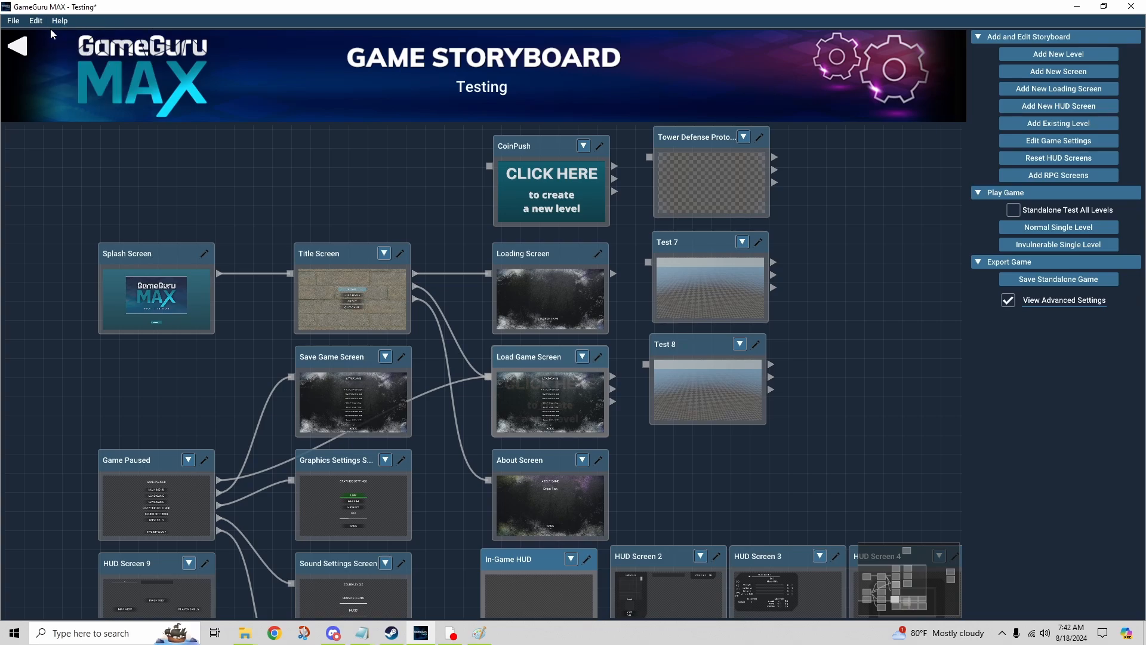
click(15, 25)
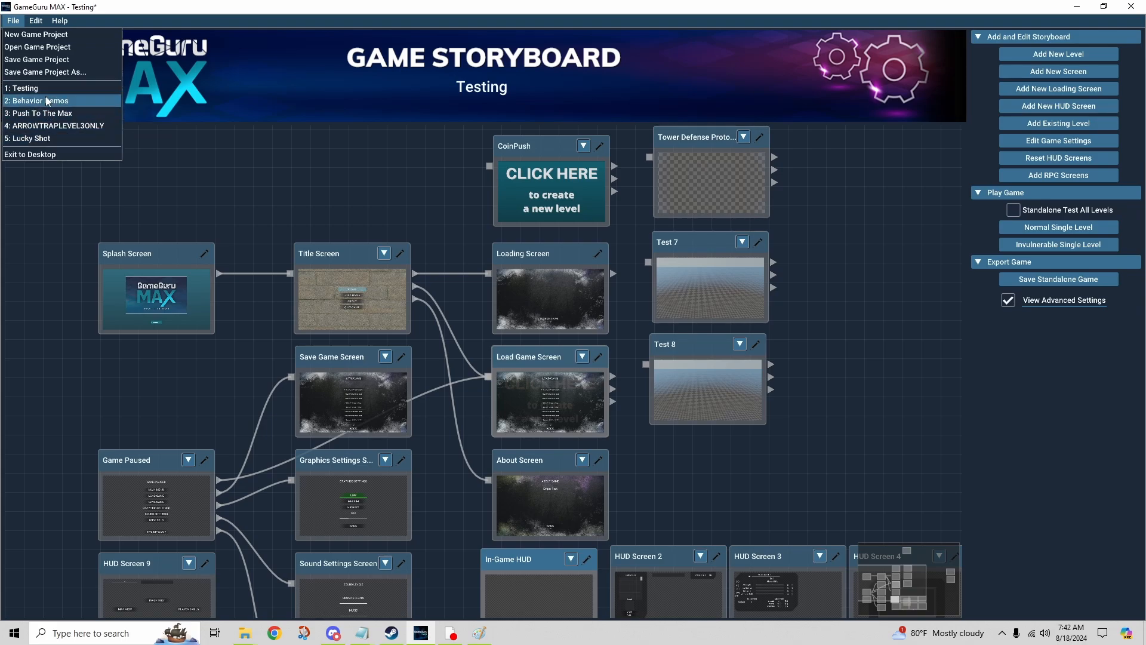
mouse_move(40, 23)
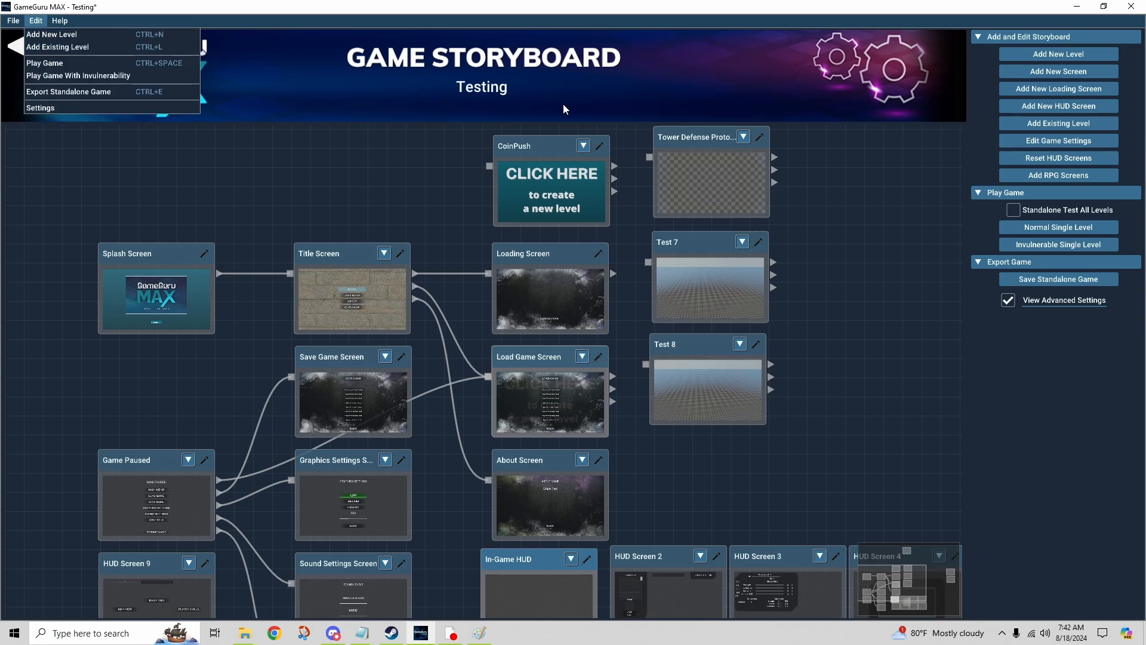
Step: Open the editor settings and examine the general options, including the list of available interface styles
click(206, 73)
click(54, 24)
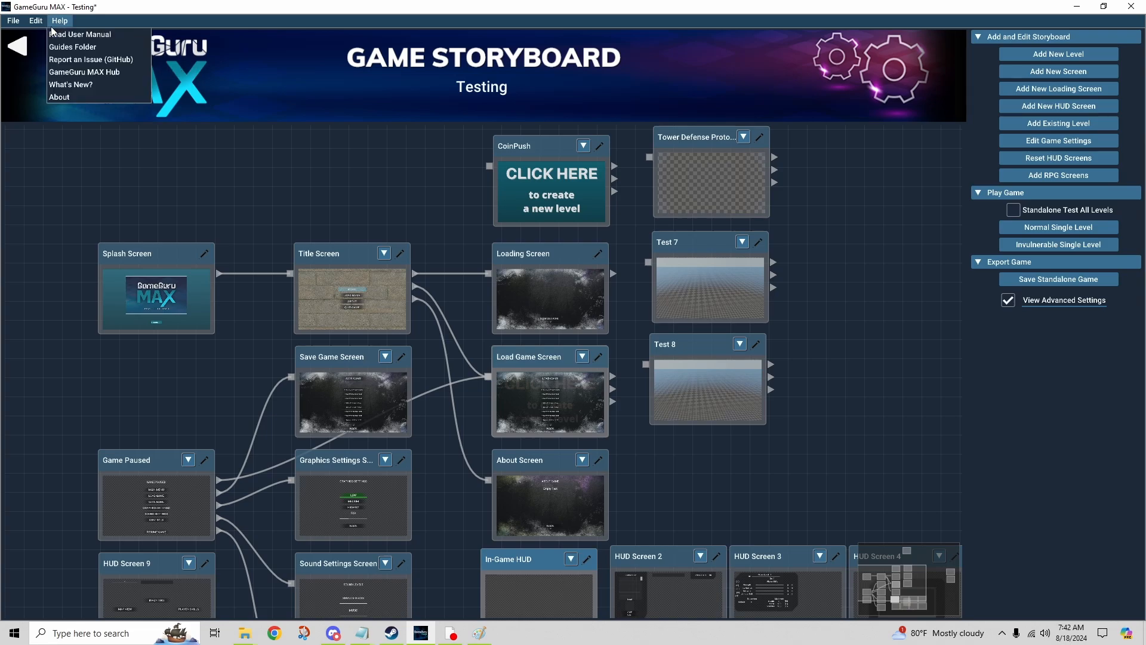
mouse_move(36, 20)
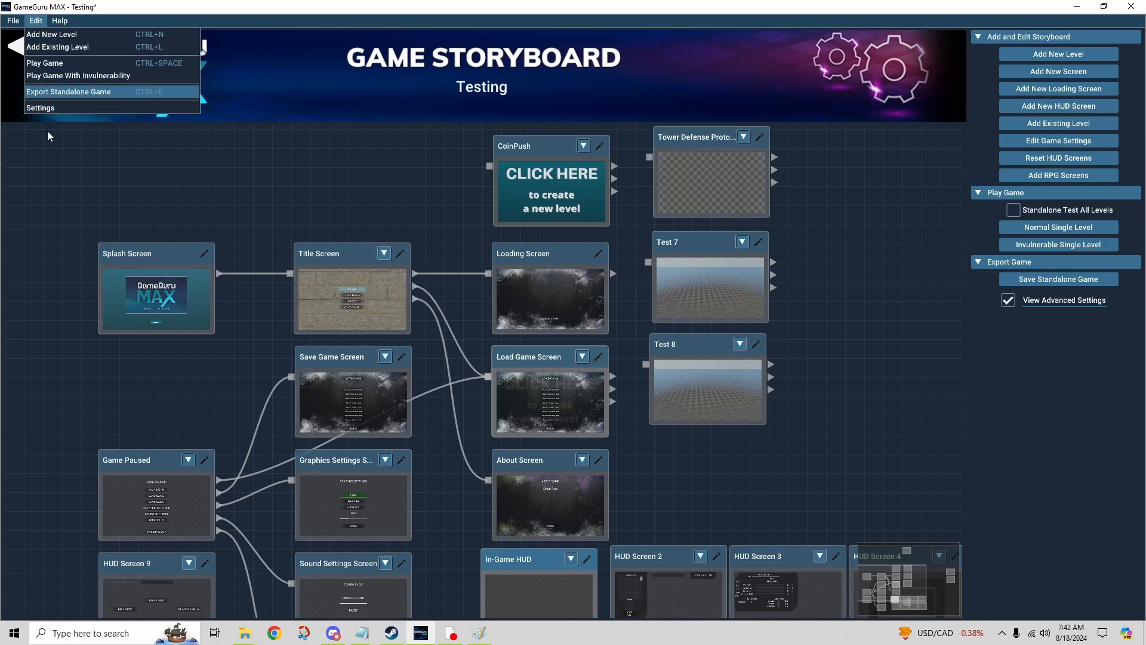
click(53, 111)
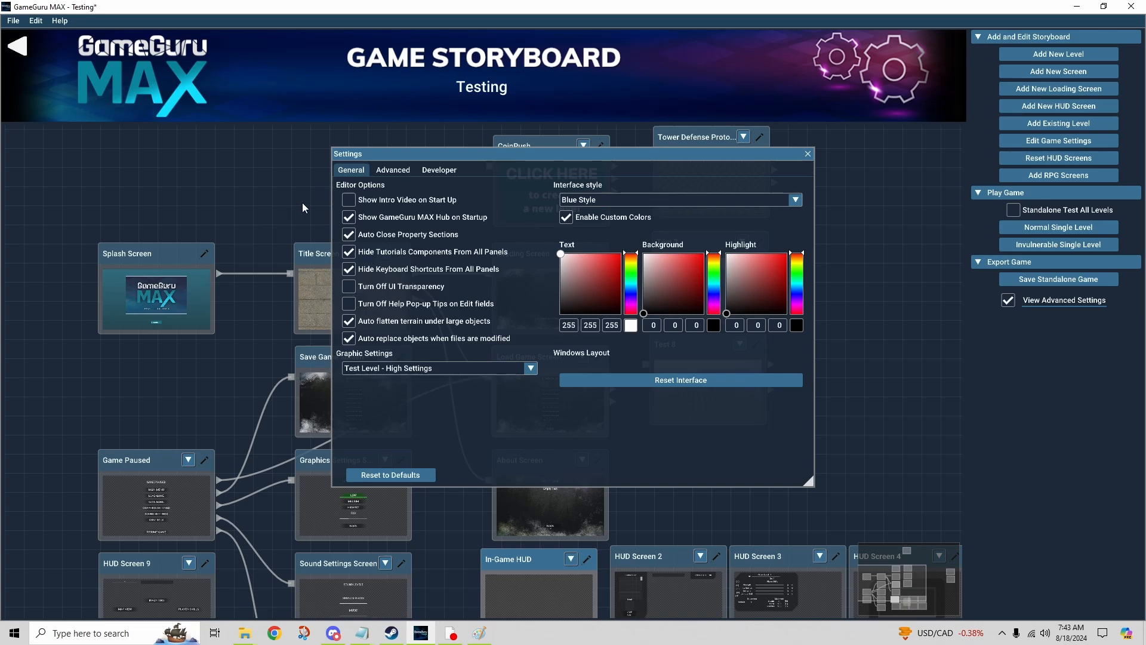
click(654, 201)
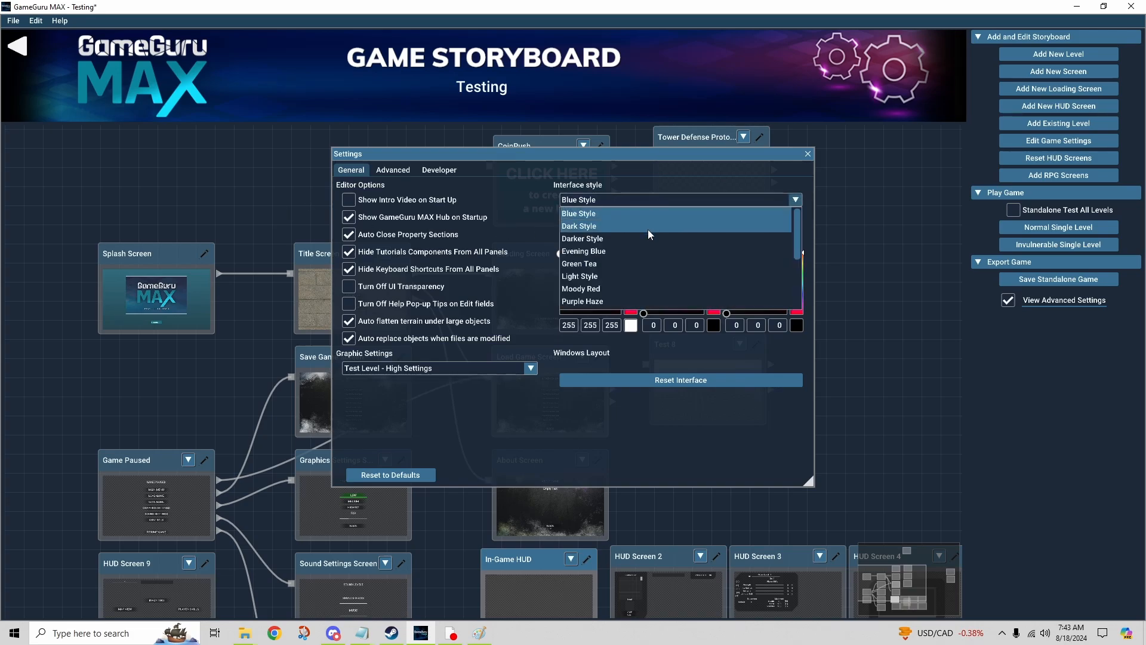
click(531, 206)
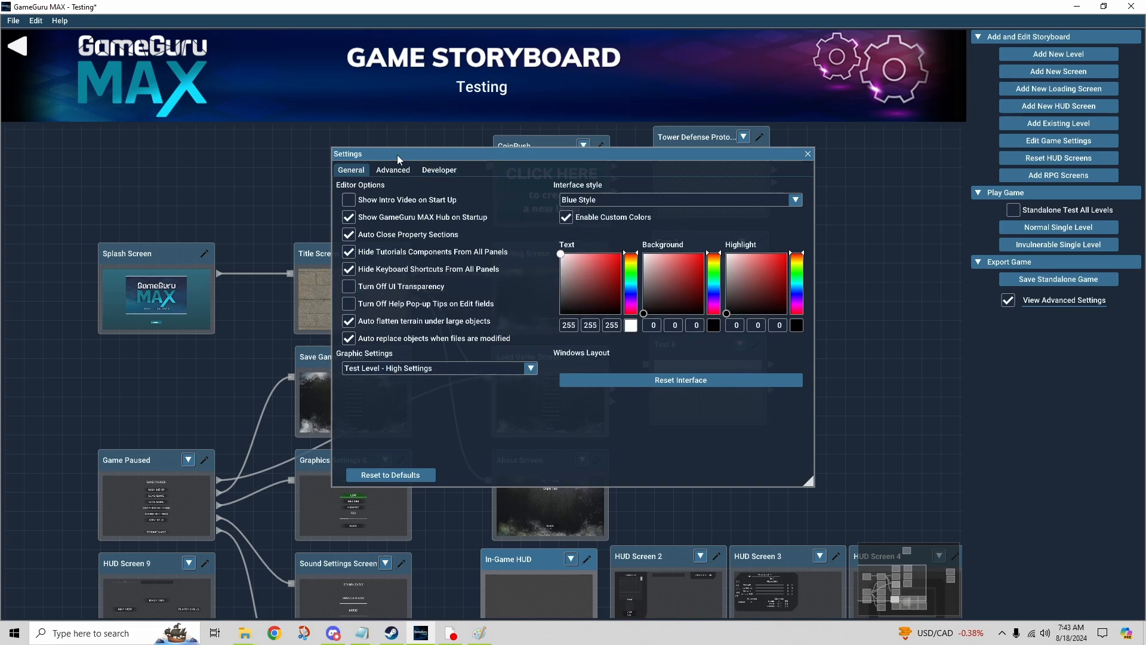
Step: Review the advanced and developer options of the editor settings and close the settings
click(391, 173)
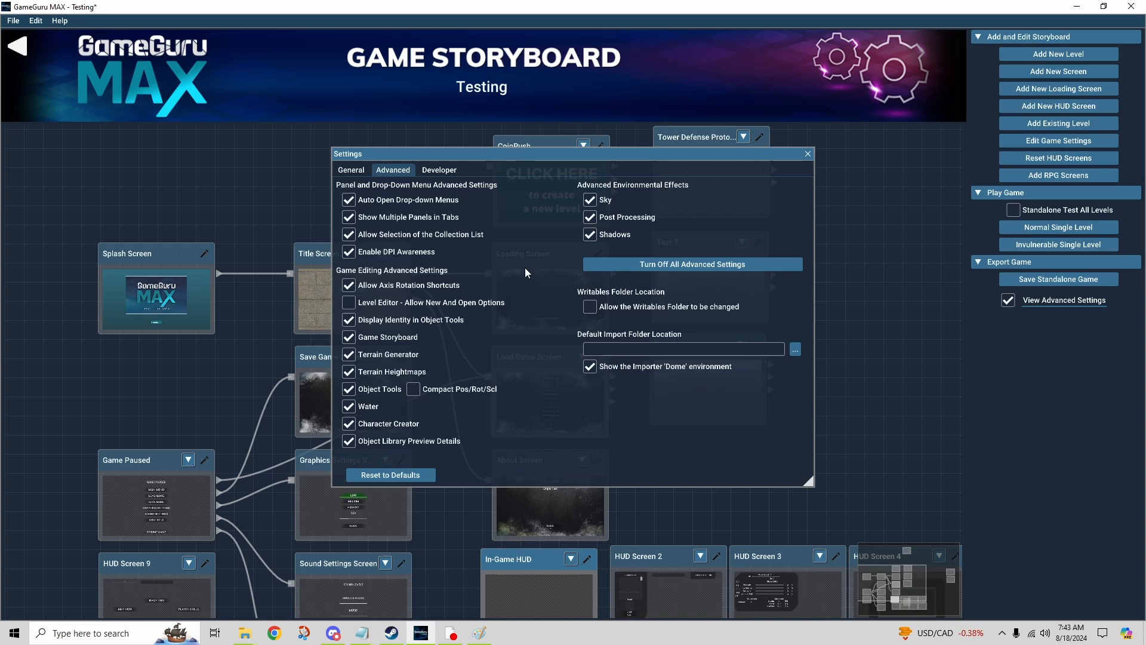
click(439, 170)
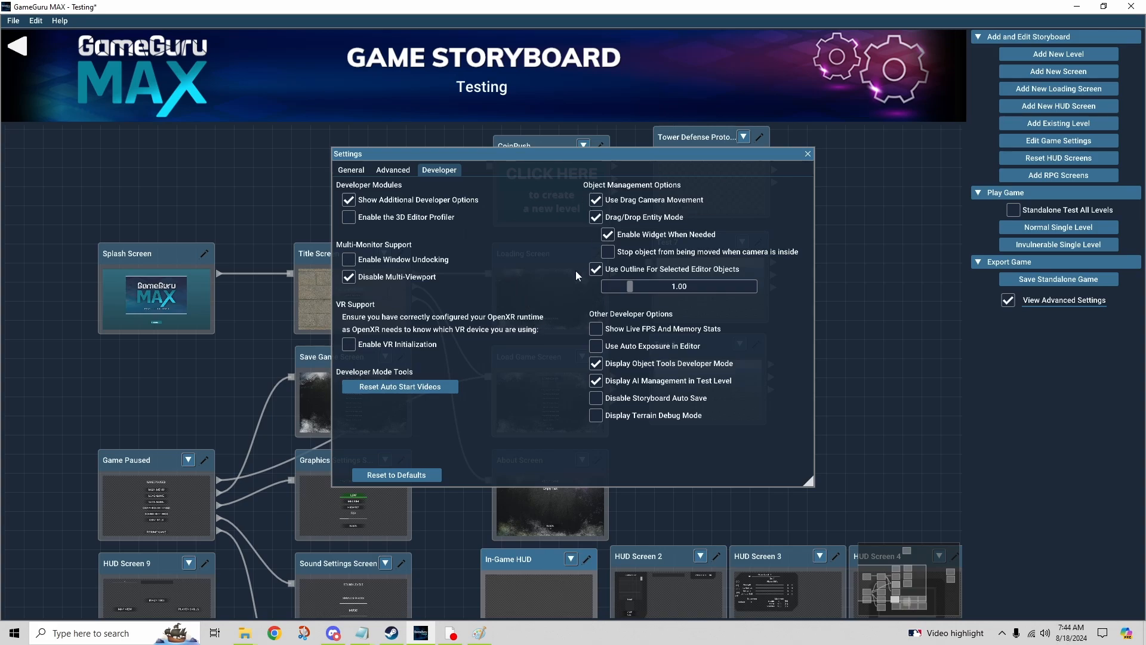
click(391, 171)
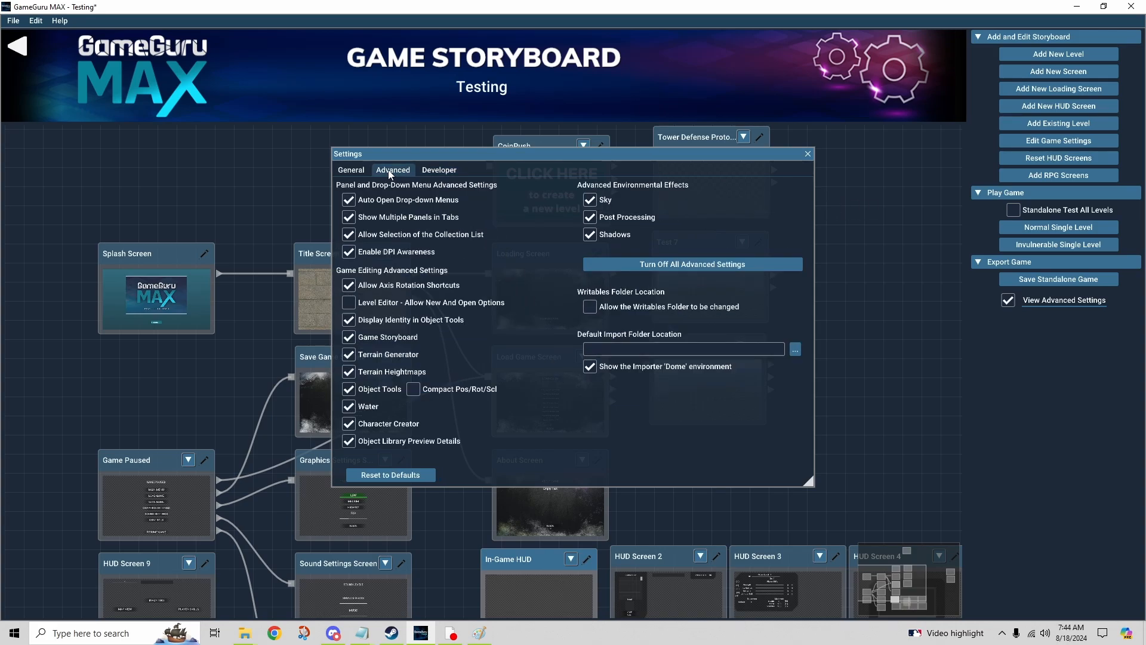
click(808, 154)
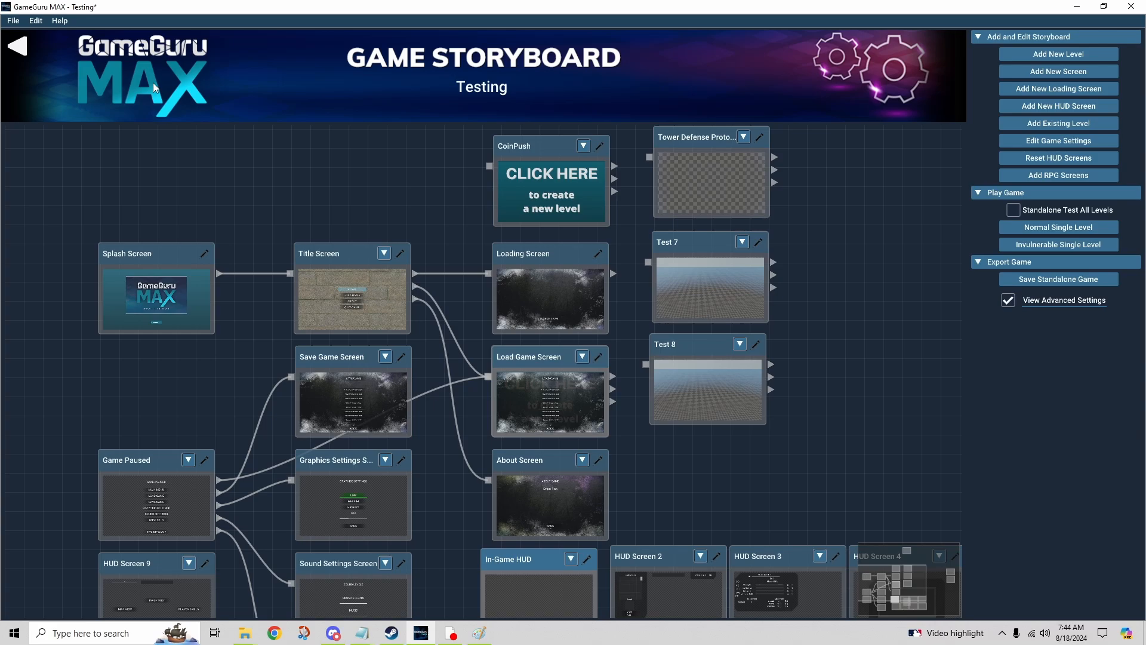
Step: Look over the available help resources, view the program's About information and its credits, and return to the storyboard
click(60, 21)
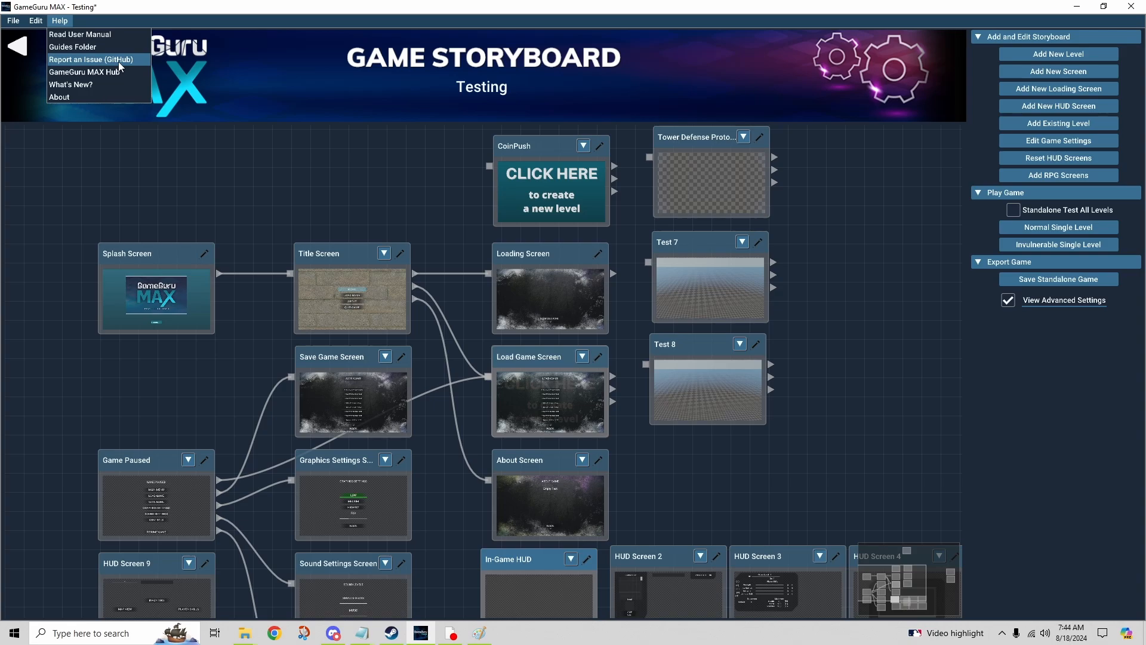
click(266, 123)
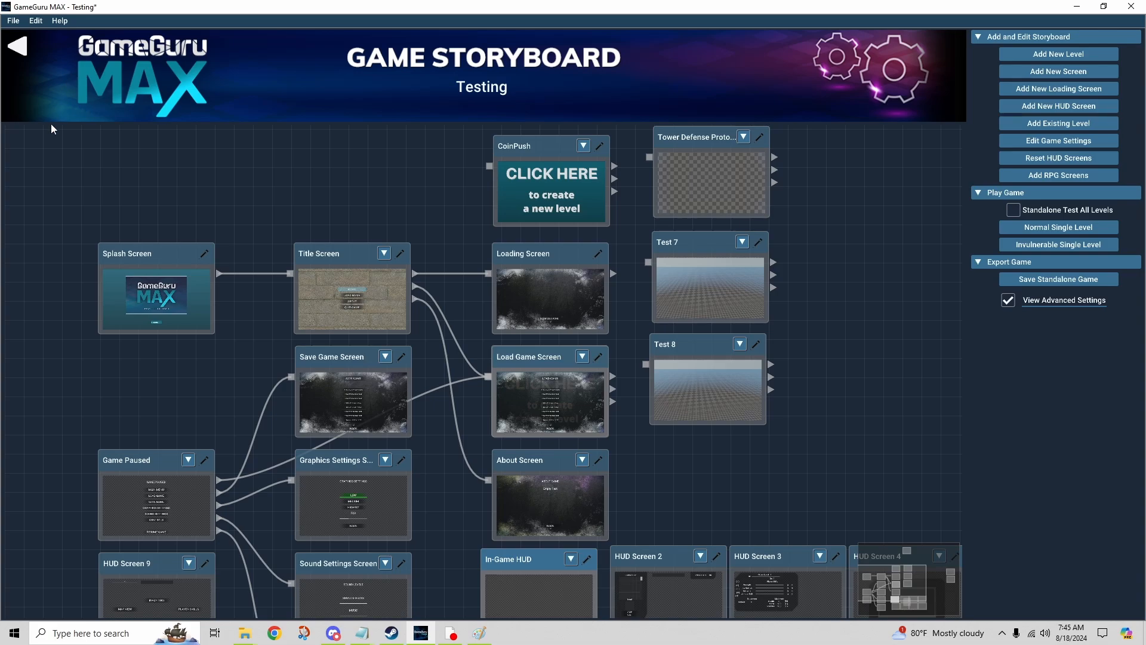
click(60, 21)
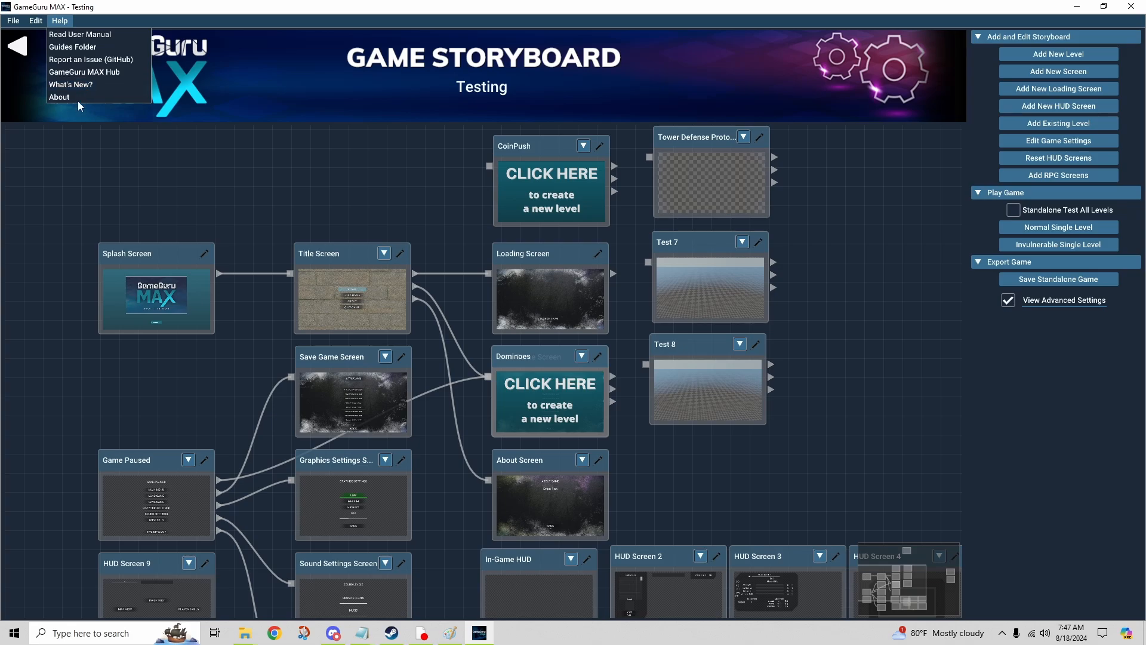
click(77, 99)
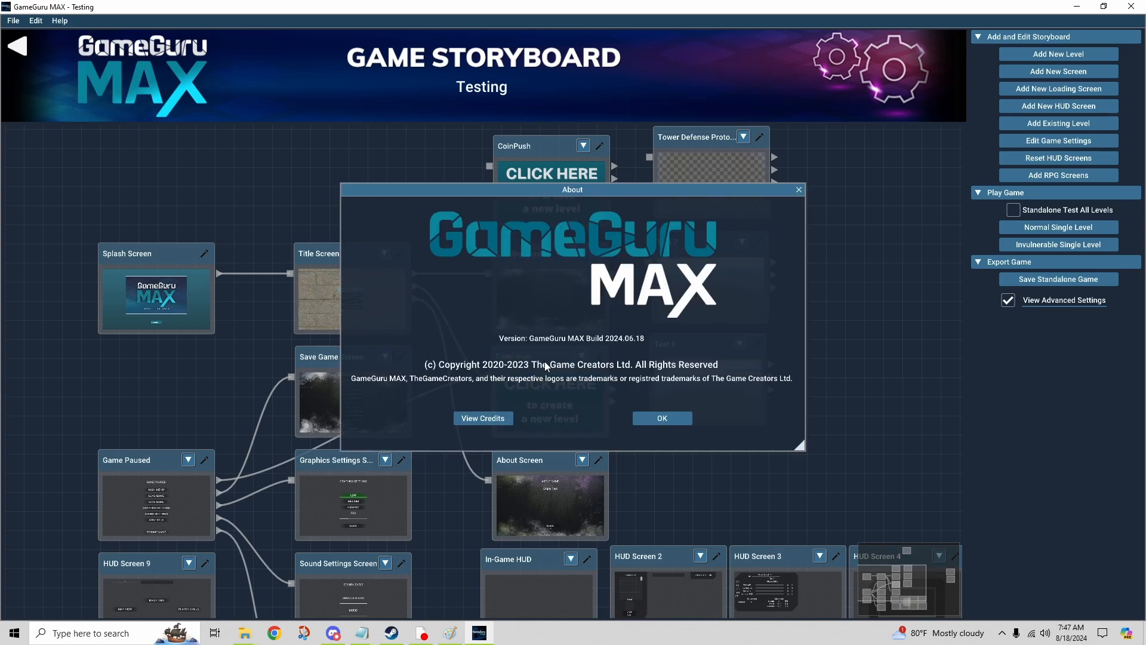
click(495, 420)
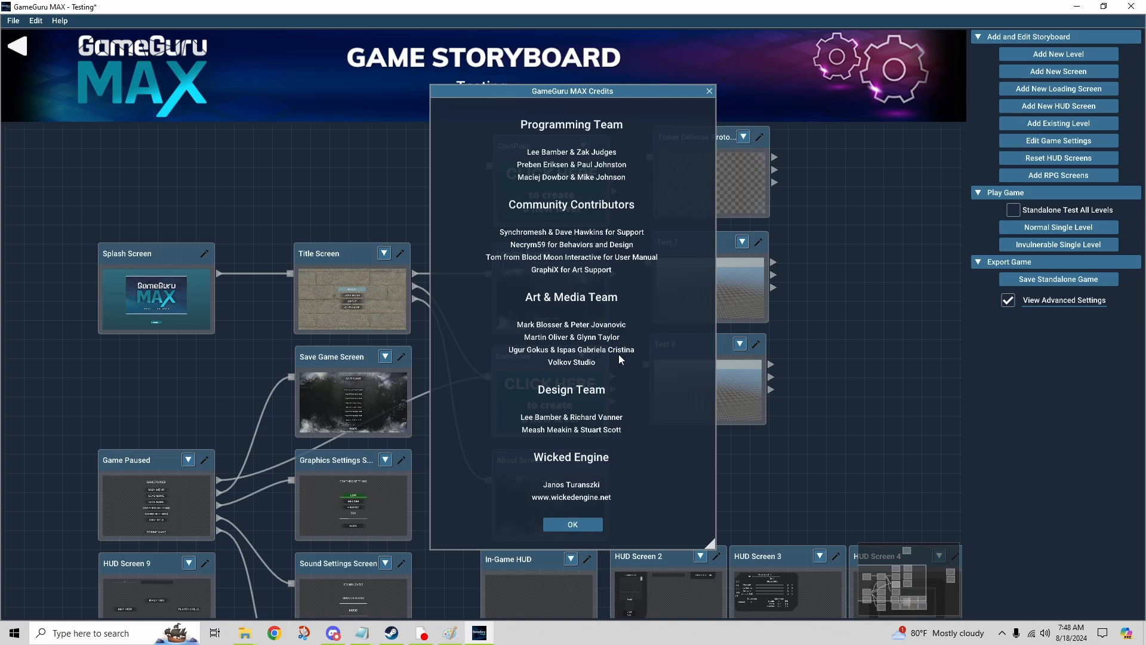
click(711, 91)
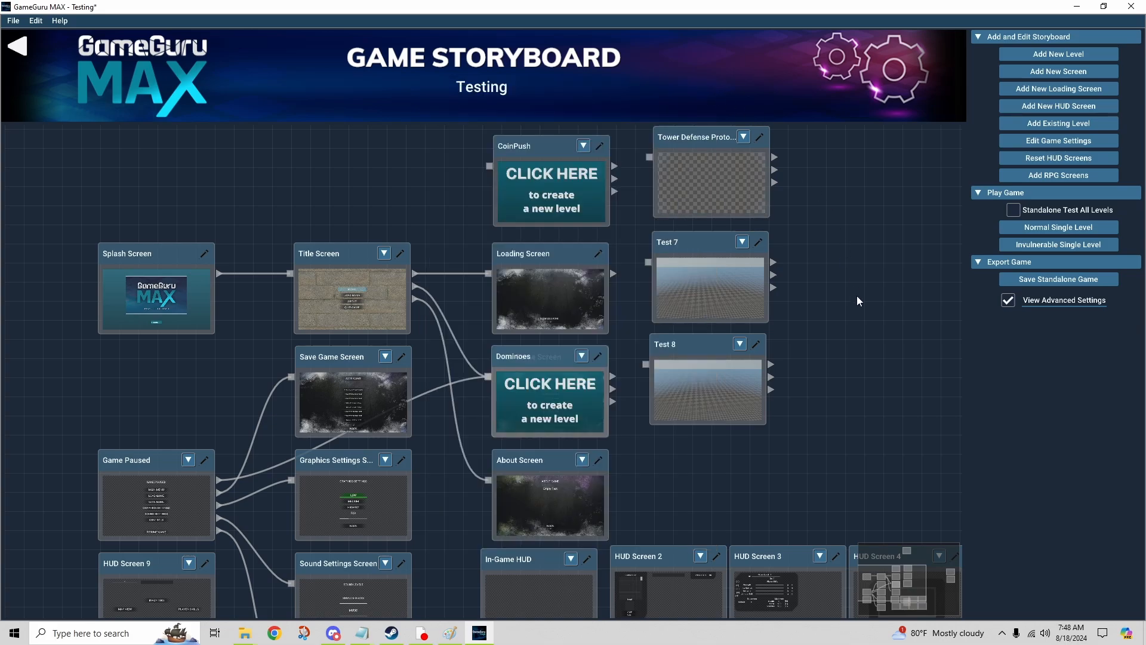
drag(876, 284, 861, 234)
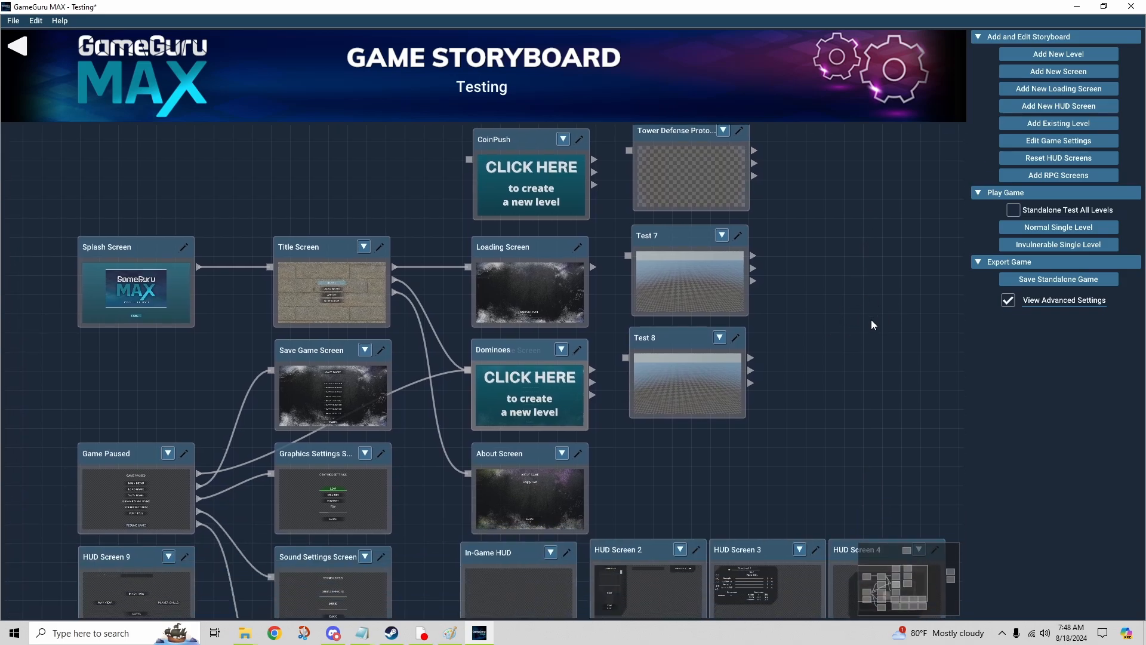